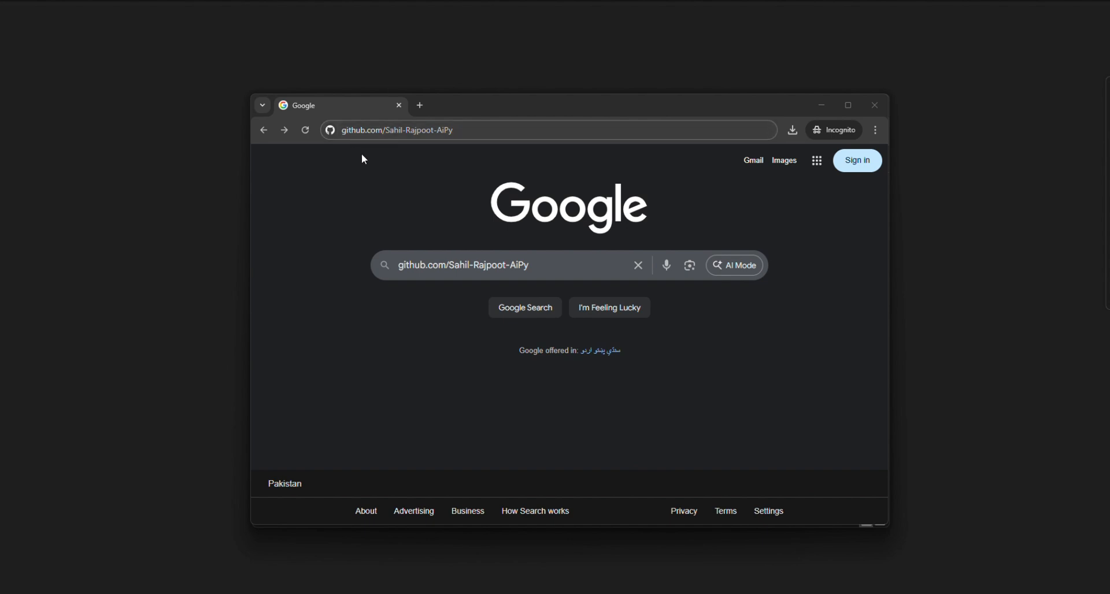
Open the markit repository from the developer's GitHub profile and go to its Mark It v1.0.0 release page
click(470, 131)
key(Return)
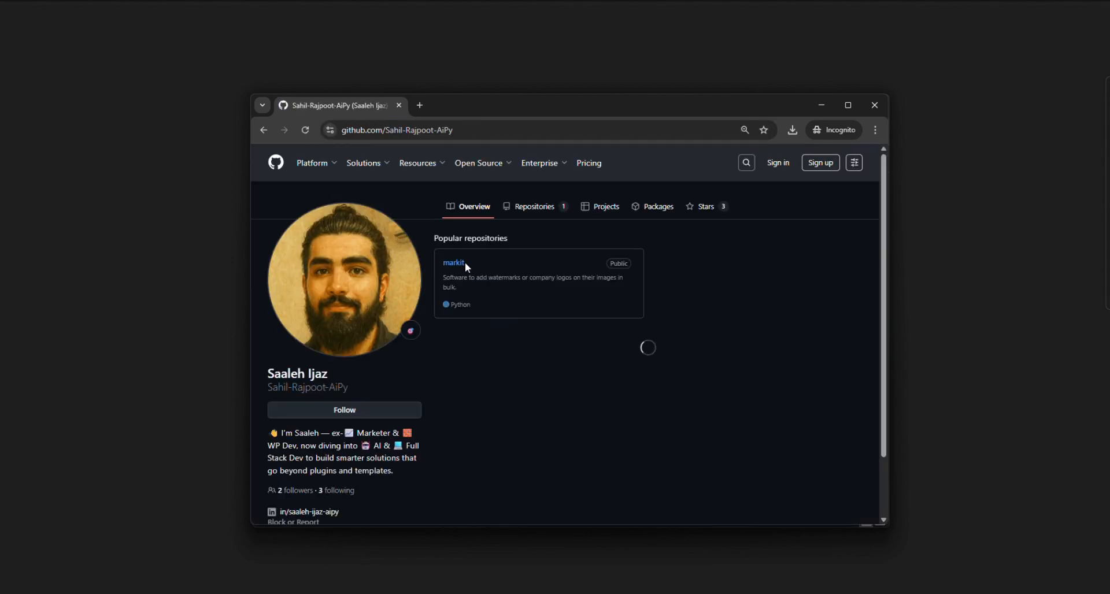
click(458, 265)
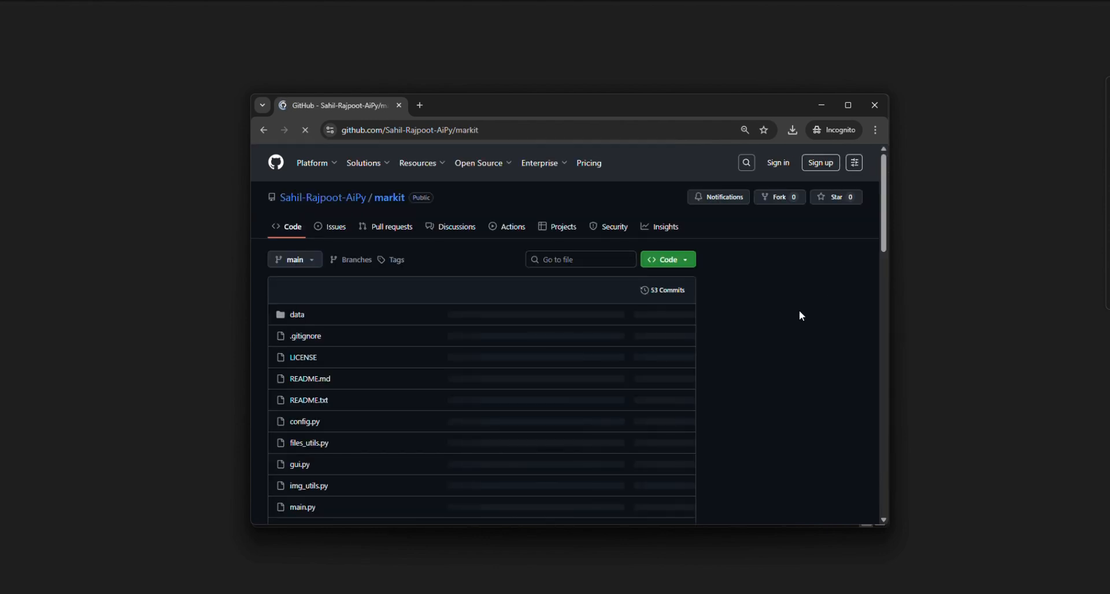
scroll(758, 360, down, 3)
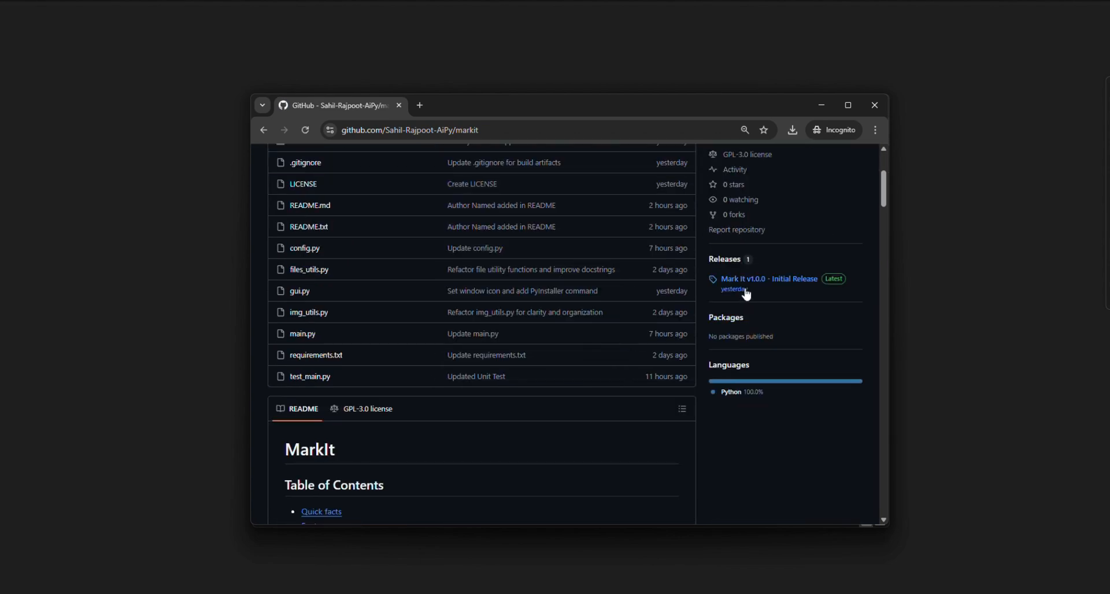
scroll(764, 370, up, 3)
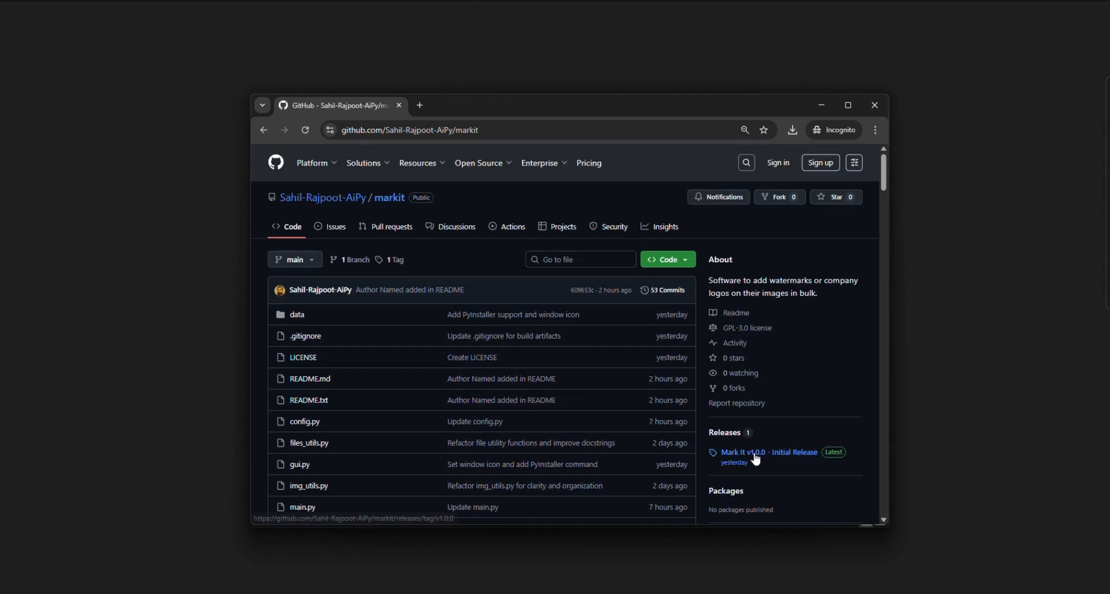
click(674, 481)
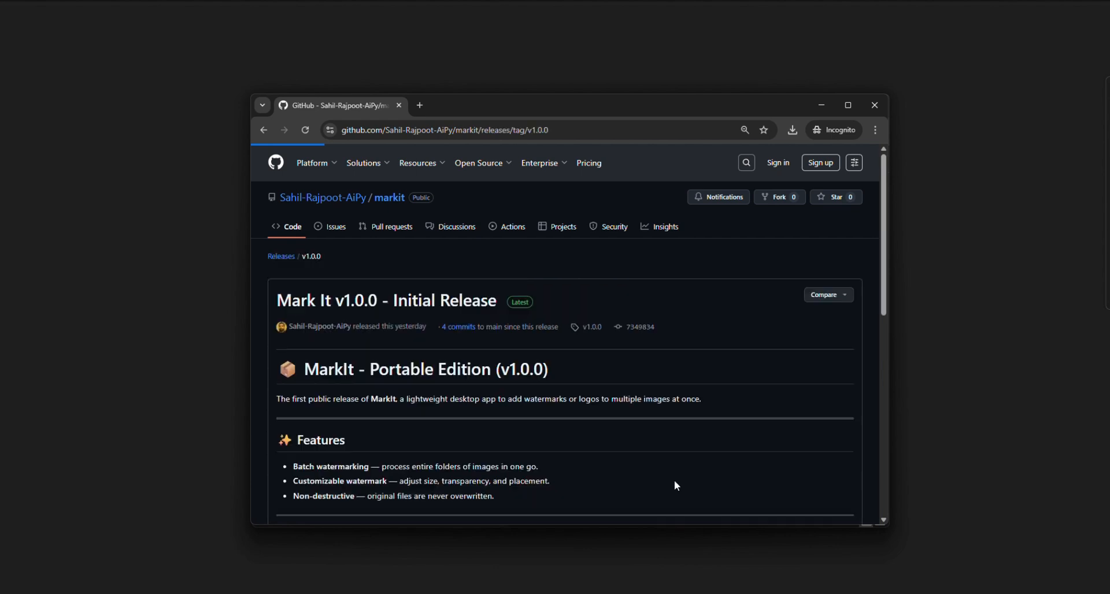
Try to download MarkIt_v1.0.zip from the release assets, cancelling the save
scroll(602, 446, down, 10)
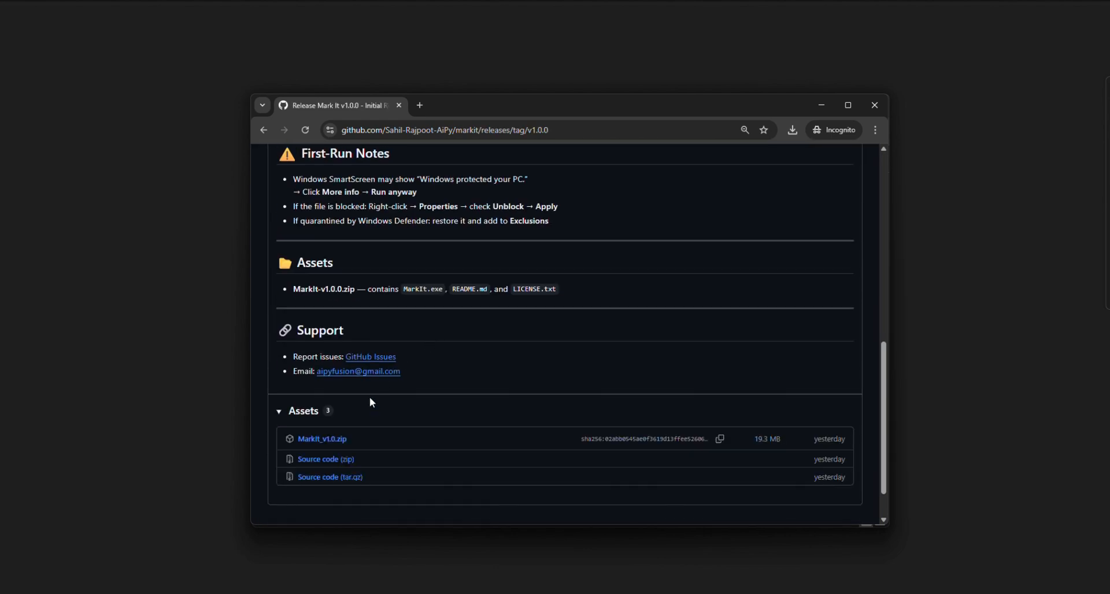
click(311, 439)
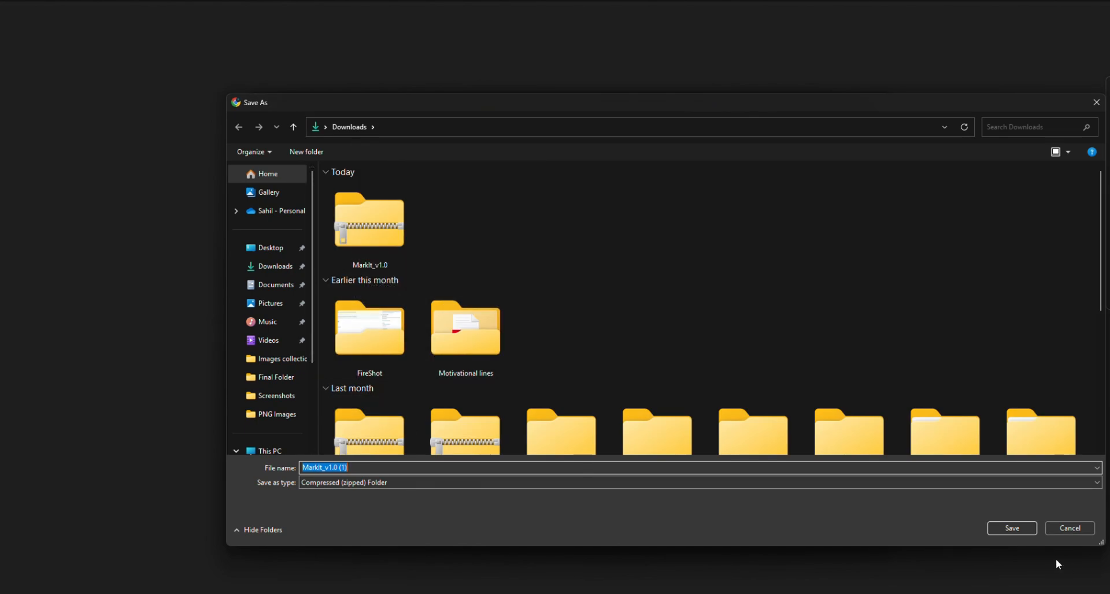
click(1071, 527)
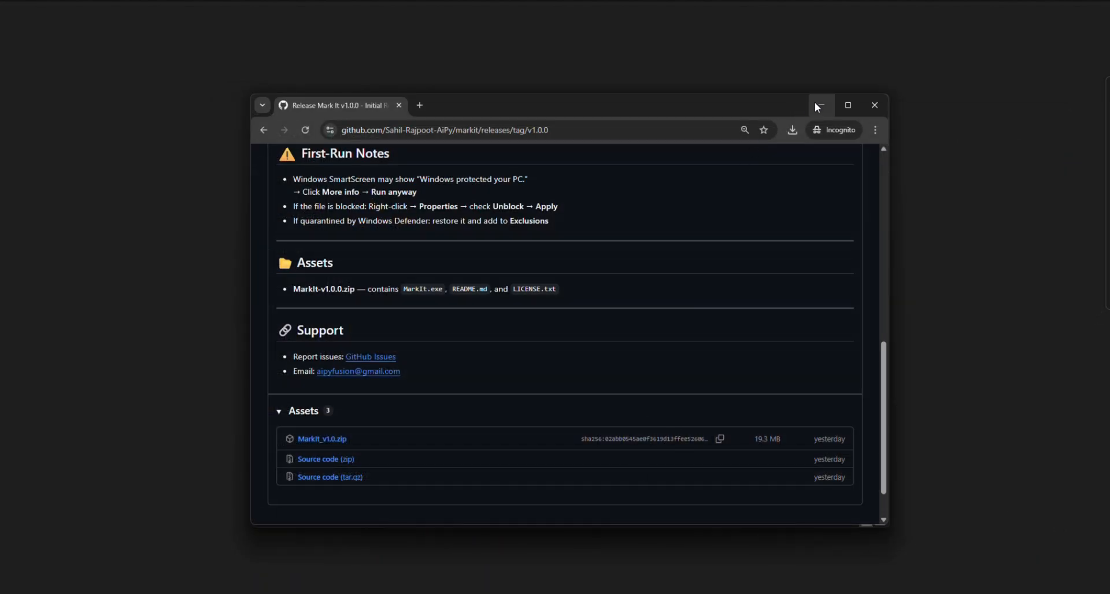
Switch to File Explorer and extract the MarkIt_v1.0 archive from Images collection into D:\Images collection\MarkIt_v1.0
click(816, 105)
double_click(442, 197)
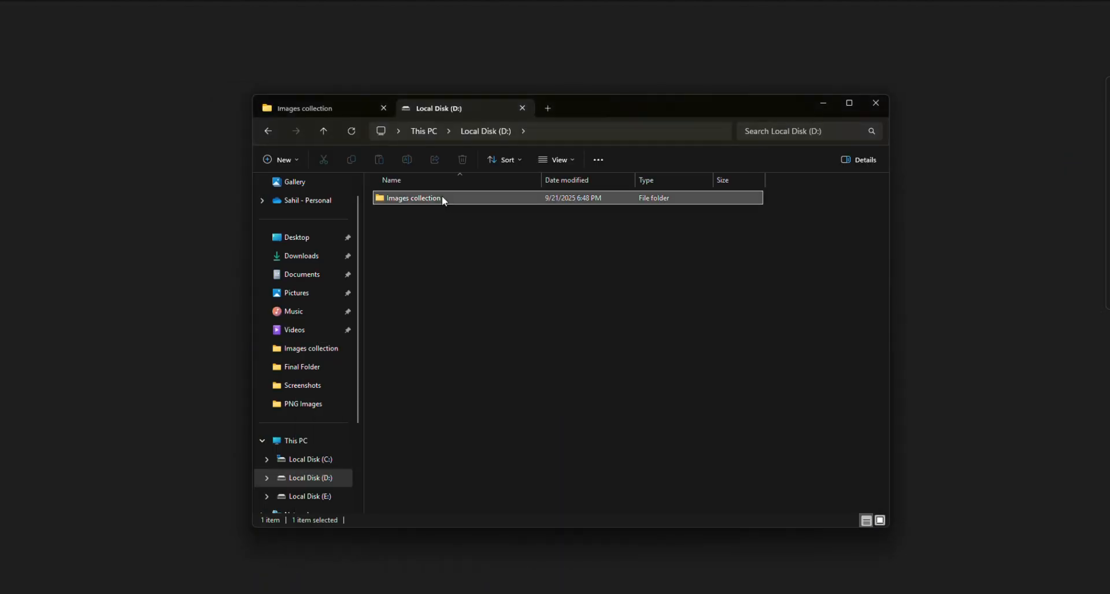
right_click(843, 225)
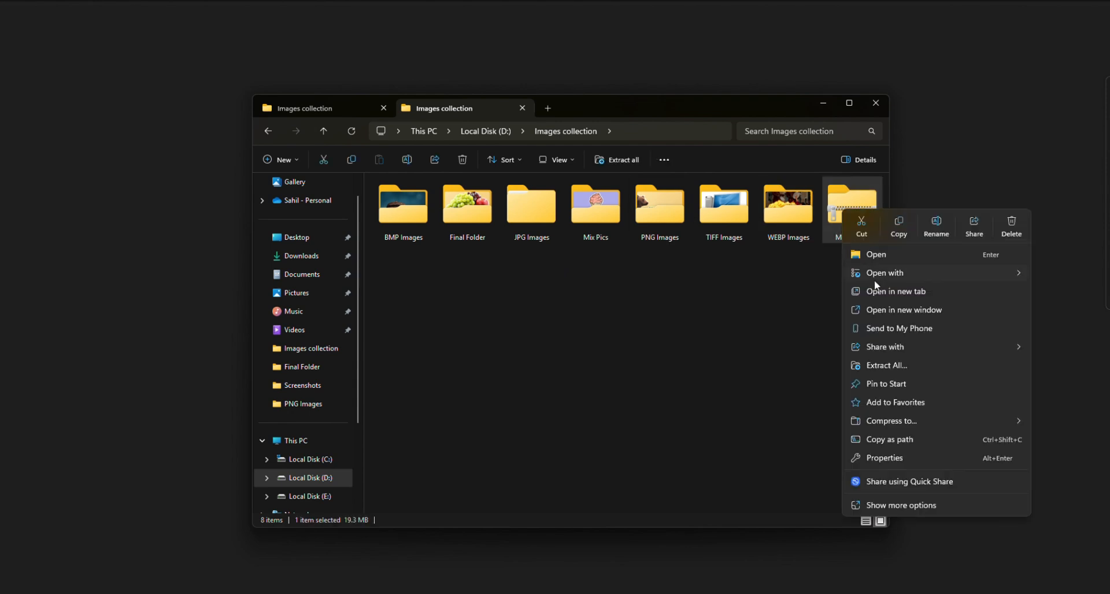
click(886, 365)
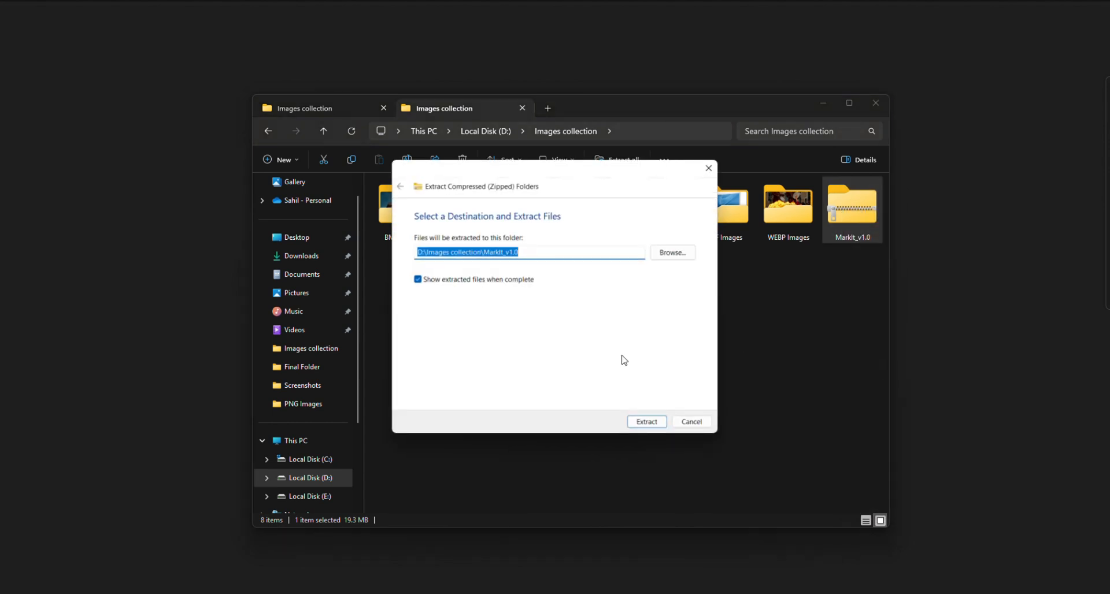
click(640, 422)
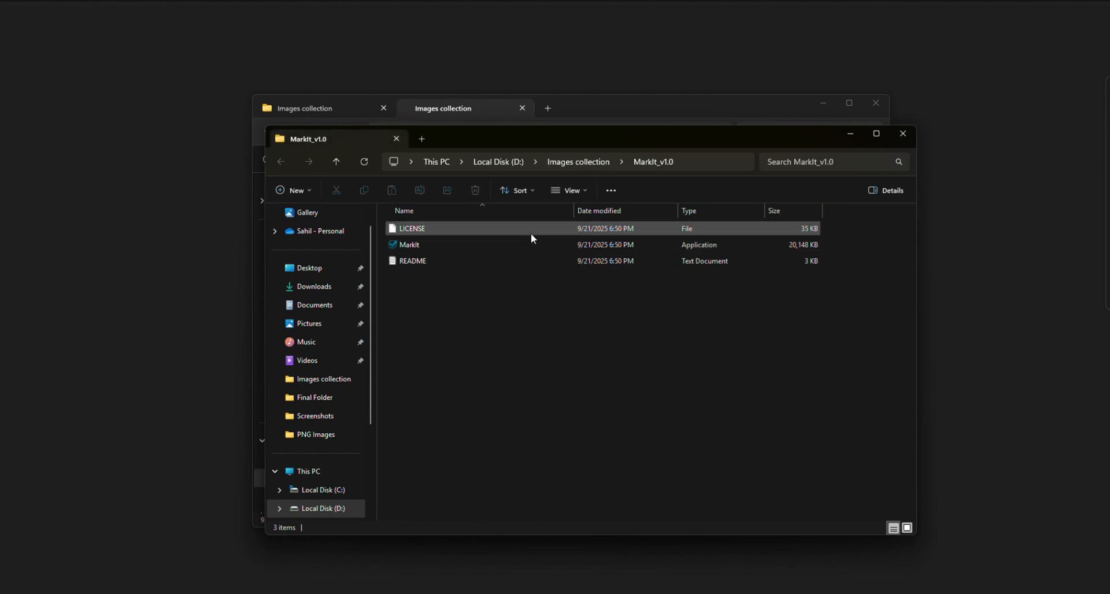
Launch the extracted MarkIt application, allow it to run despite SmartScreen, and enter its watermark settings
double_click(421, 245)
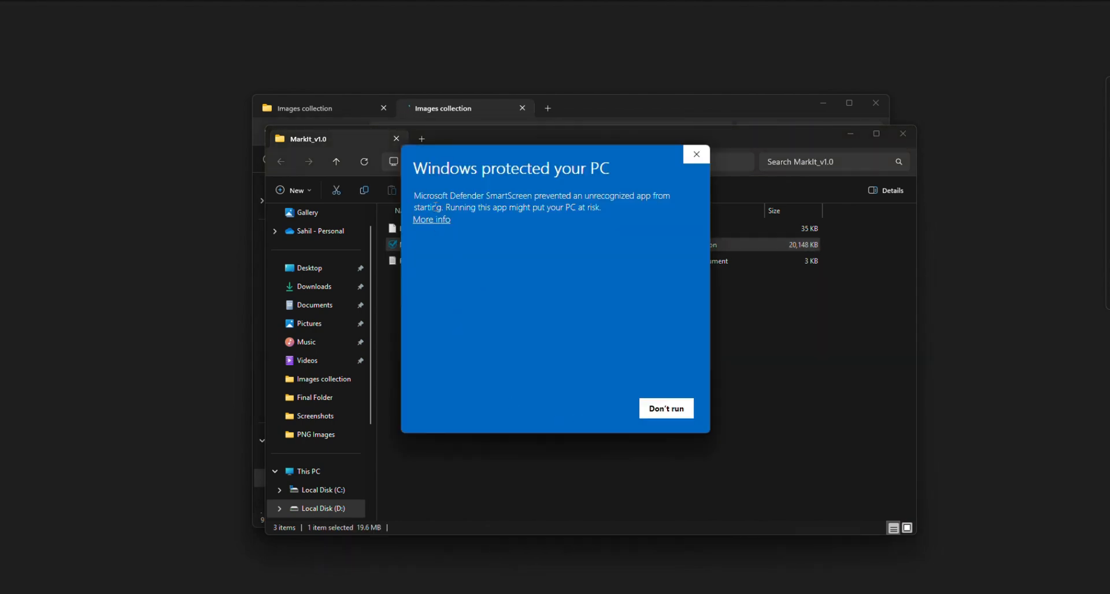
click(433, 219)
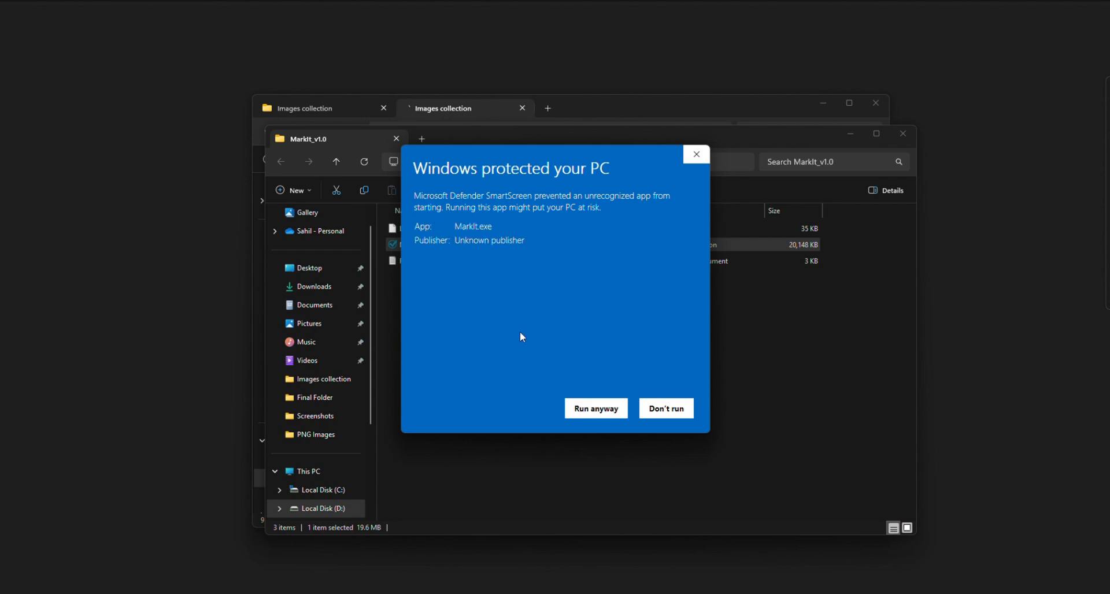
click(601, 412)
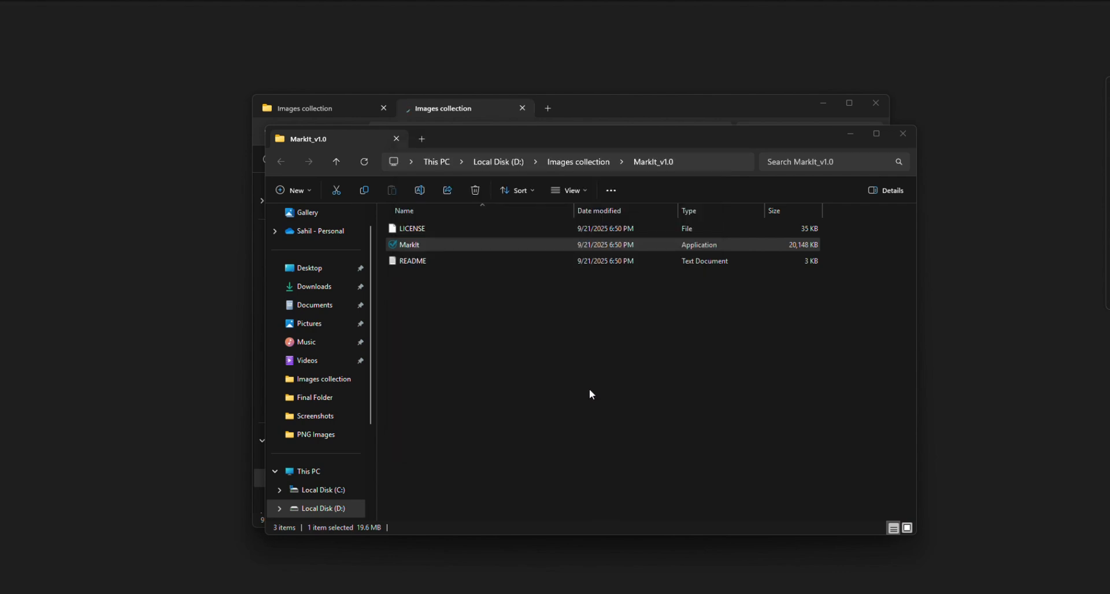
click(718, 150)
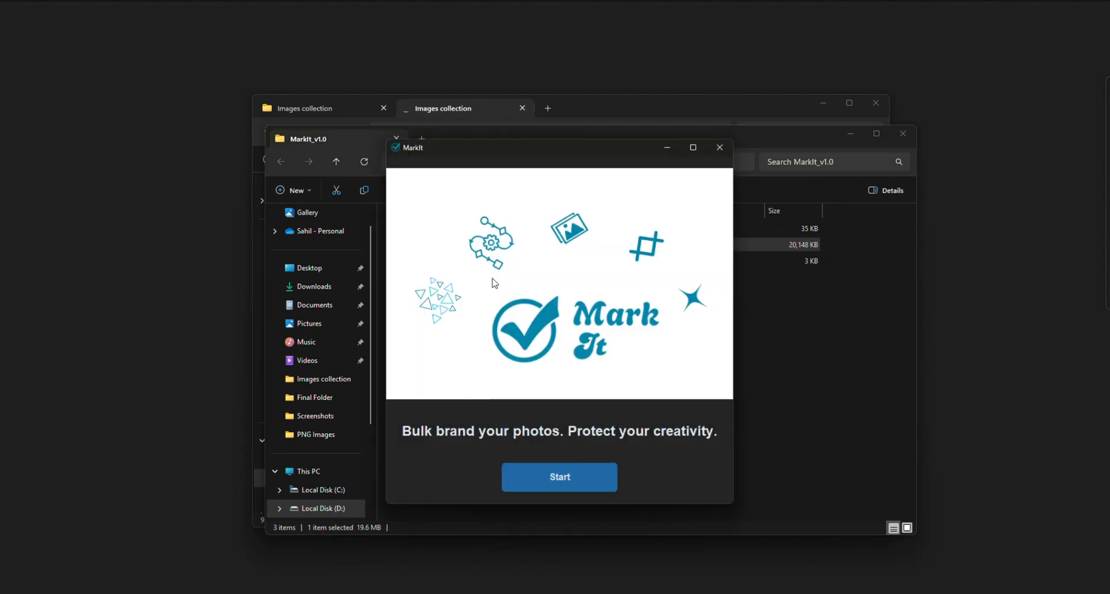
click(572, 475)
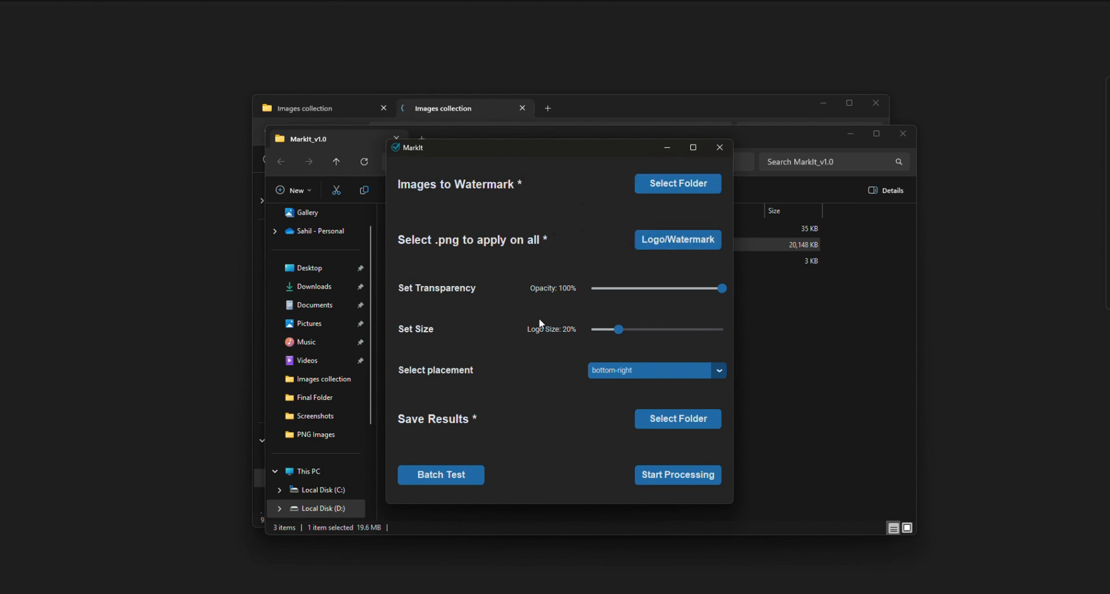
Try to run a batch test without the required folders and logo selected
click(440, 481)
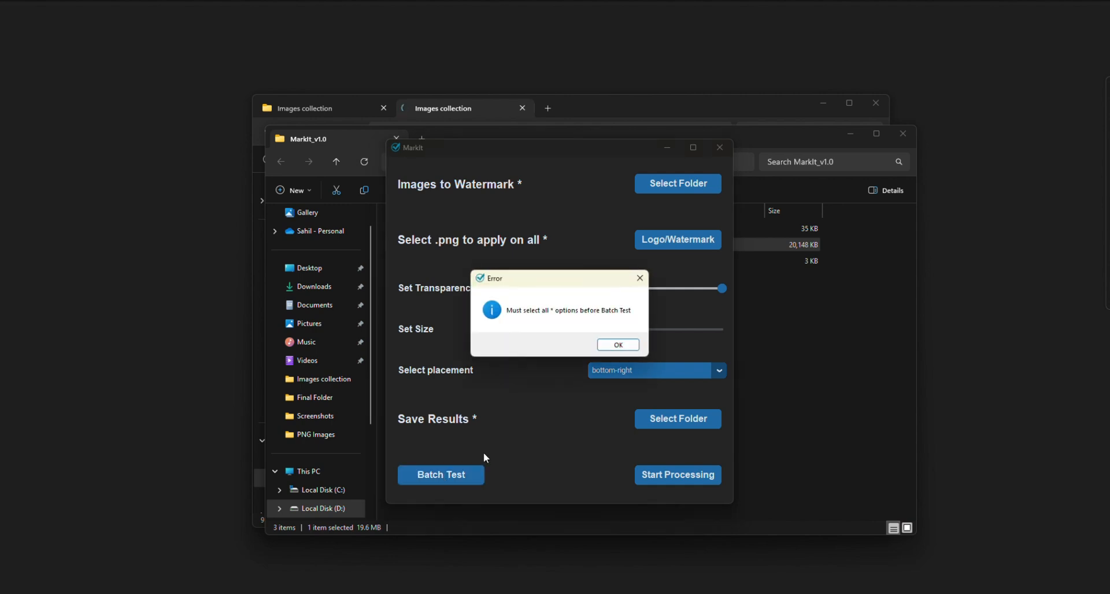
click(614, 346)
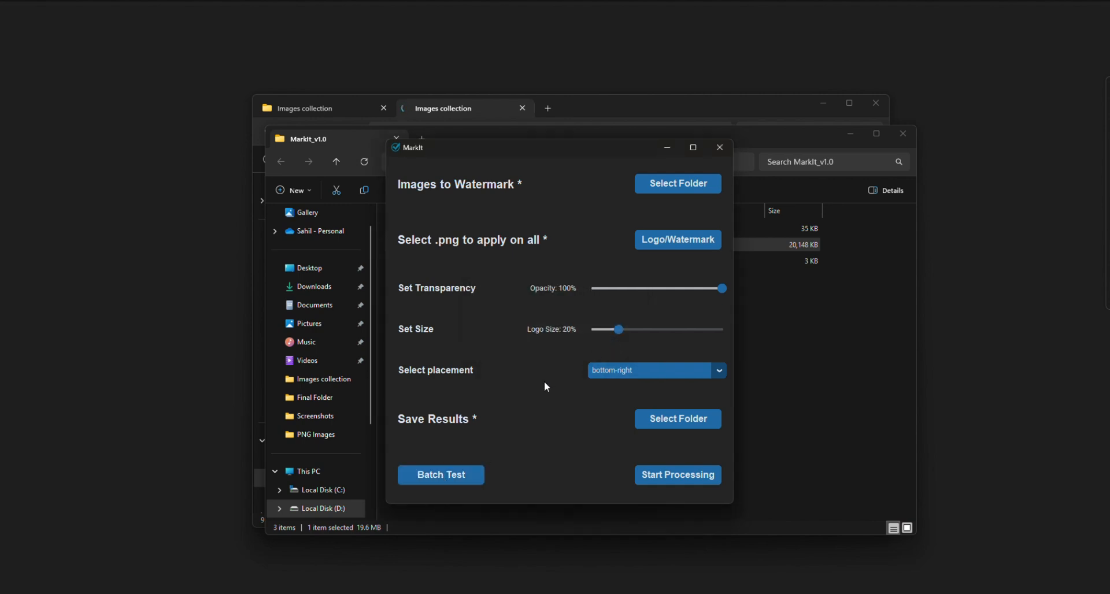
Choose the Mix Pics folder in Images collection as the source of images to watermark
click(695, 187)
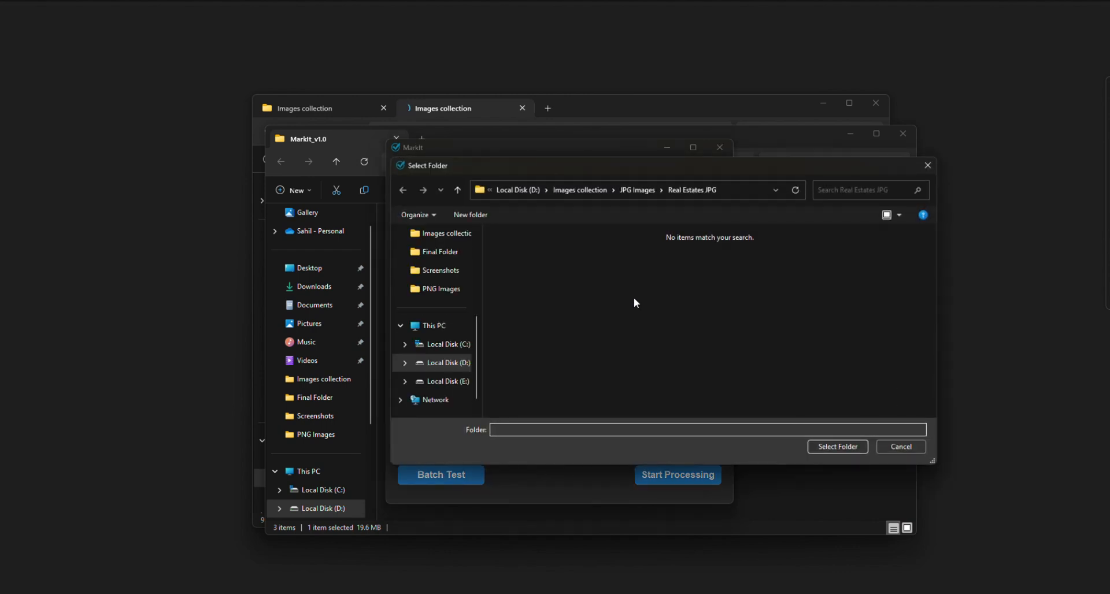
click(631, 190)
click(610, 190)
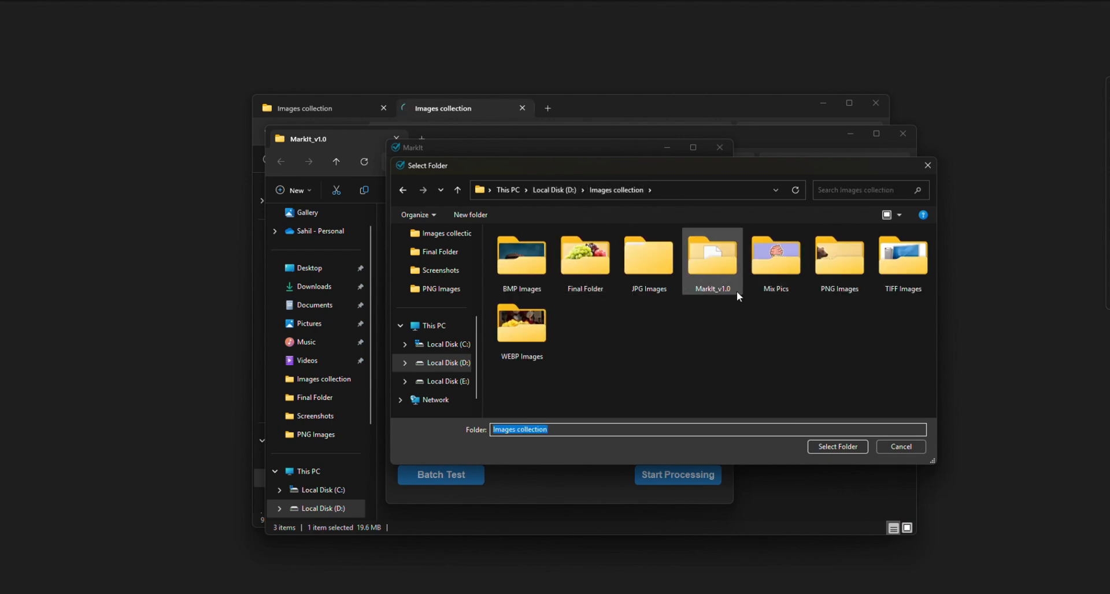
click(771, 283)
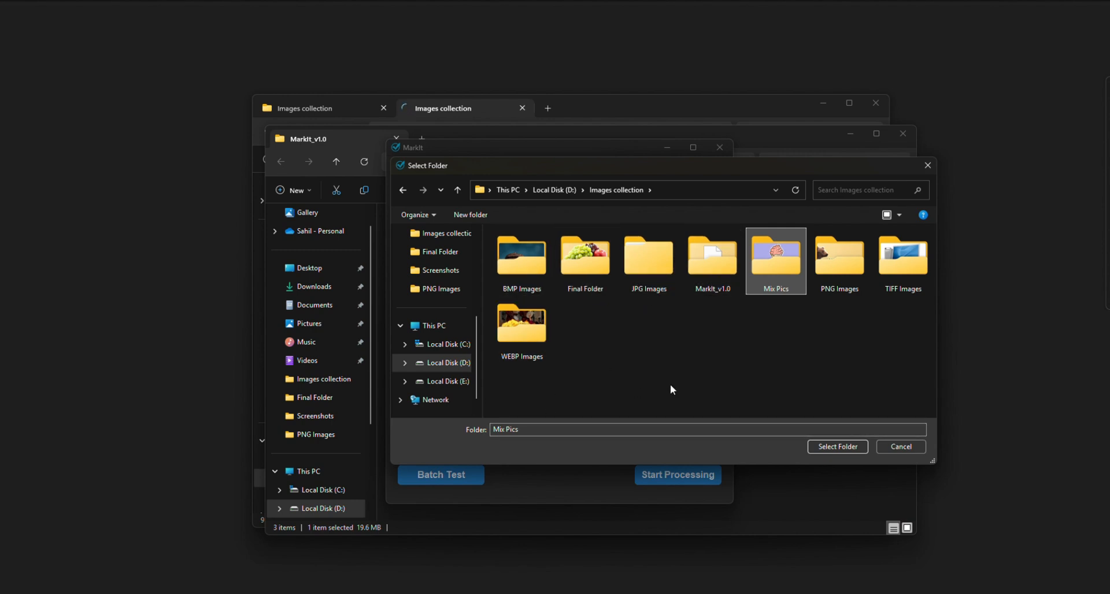
click(843, 447)
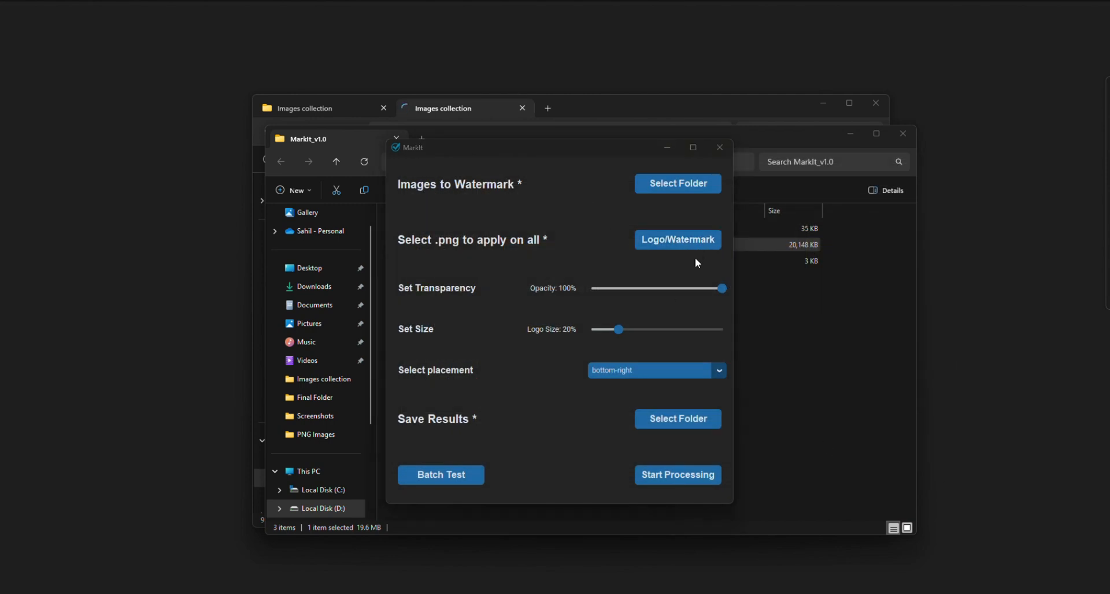
Select pngfind.com-photography-png-18342 from the PNG Images folder as the logo to apply on all images
click(693, 242)
click(598, 192)
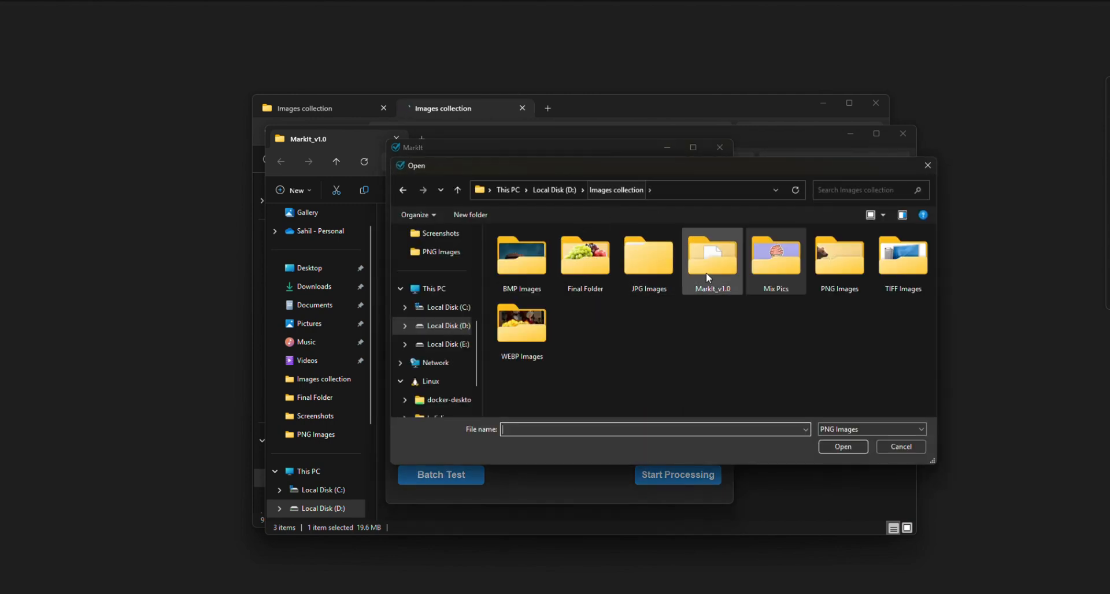
double_click(817, 279)
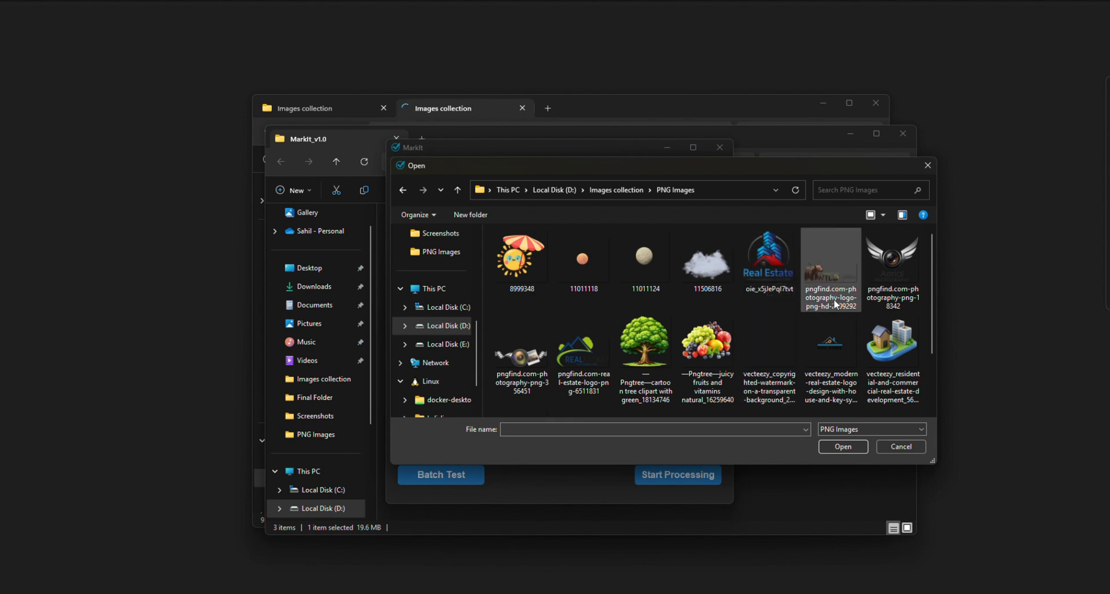
click(894, 266)
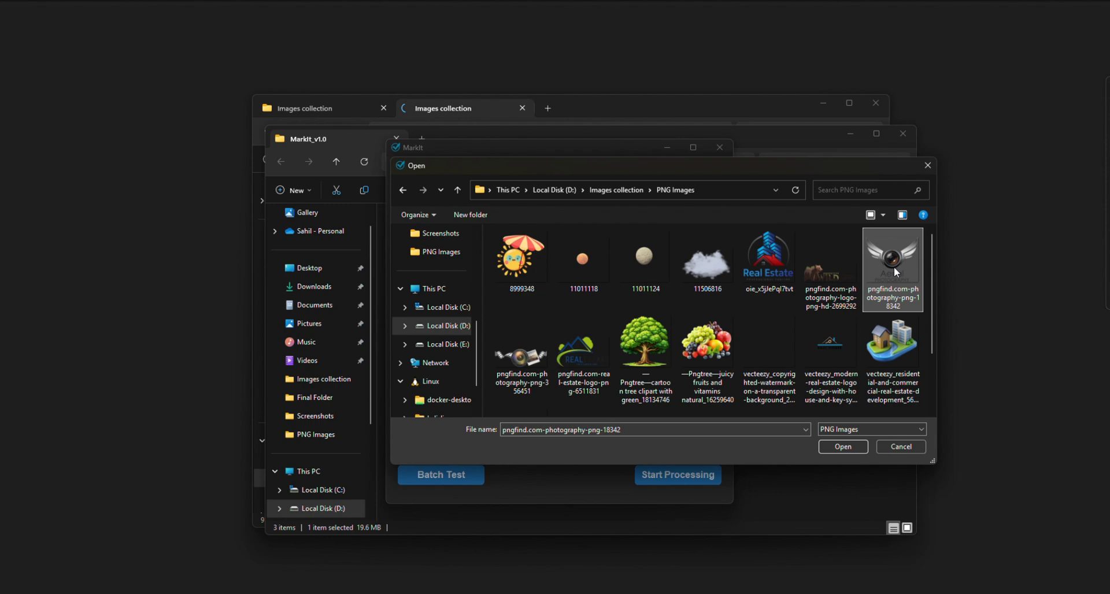
click(836, 444)
Create a folder with the default name New folder in Images collection and set it as the results location
click(681, 420)
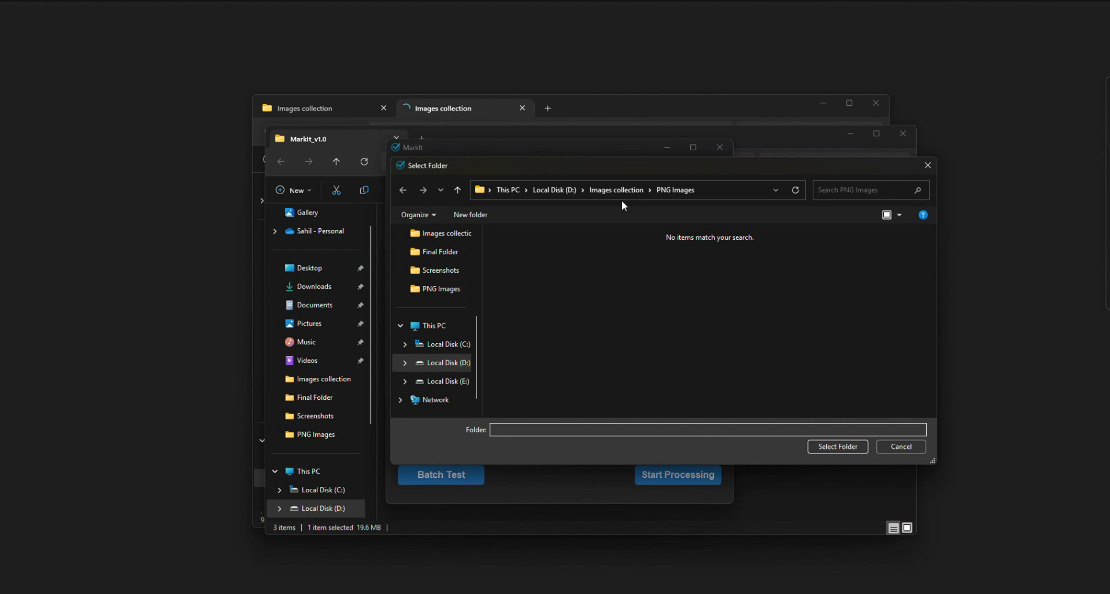
click(617, 191)
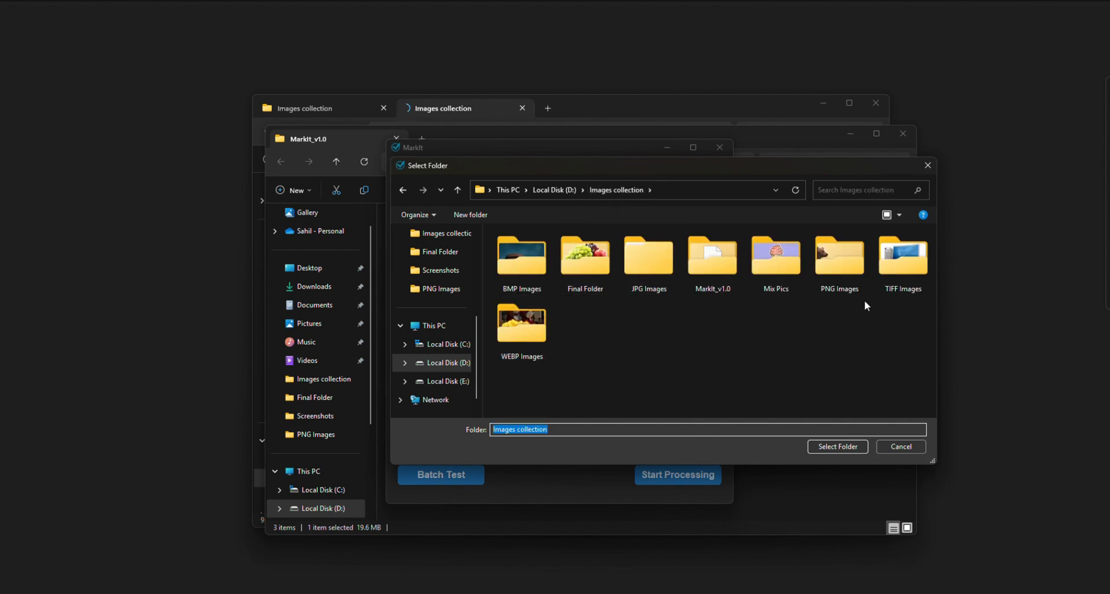
click(584, 269)
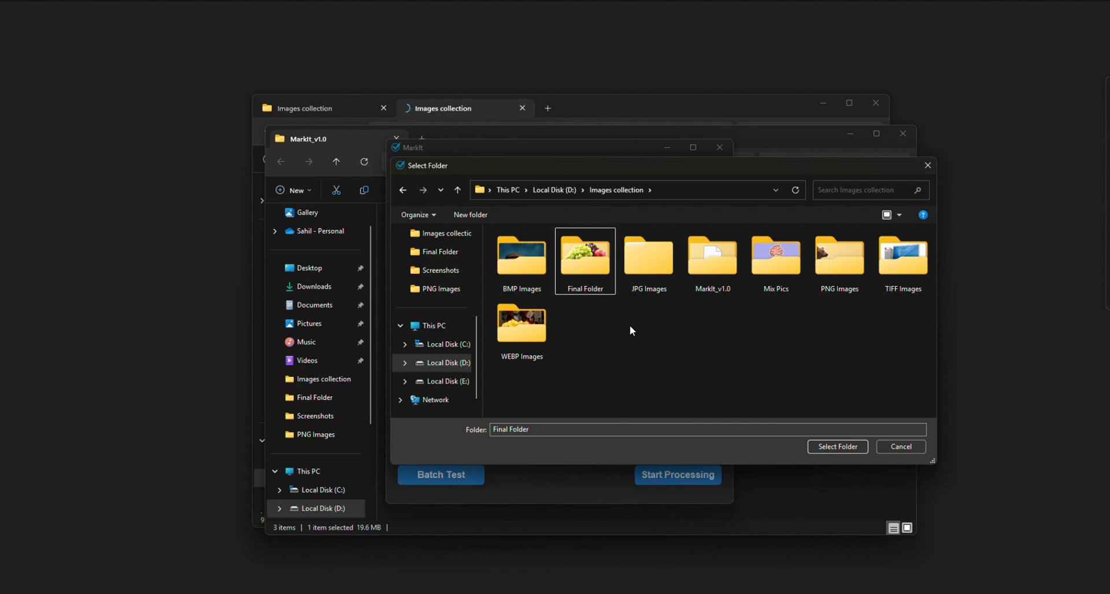
key(ctrl+shift+n)
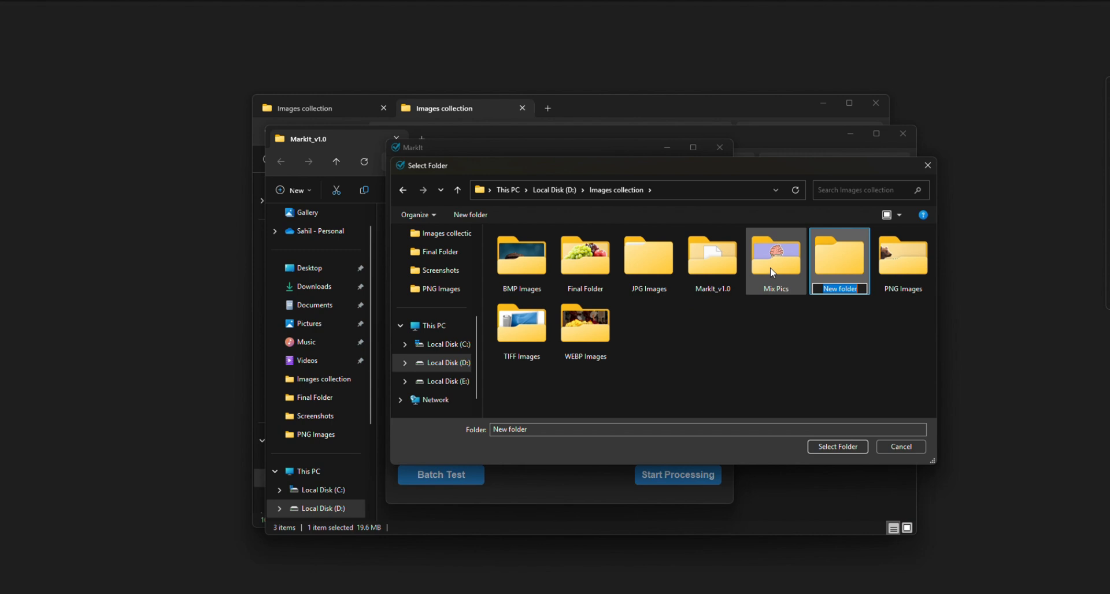
click(778, 333)
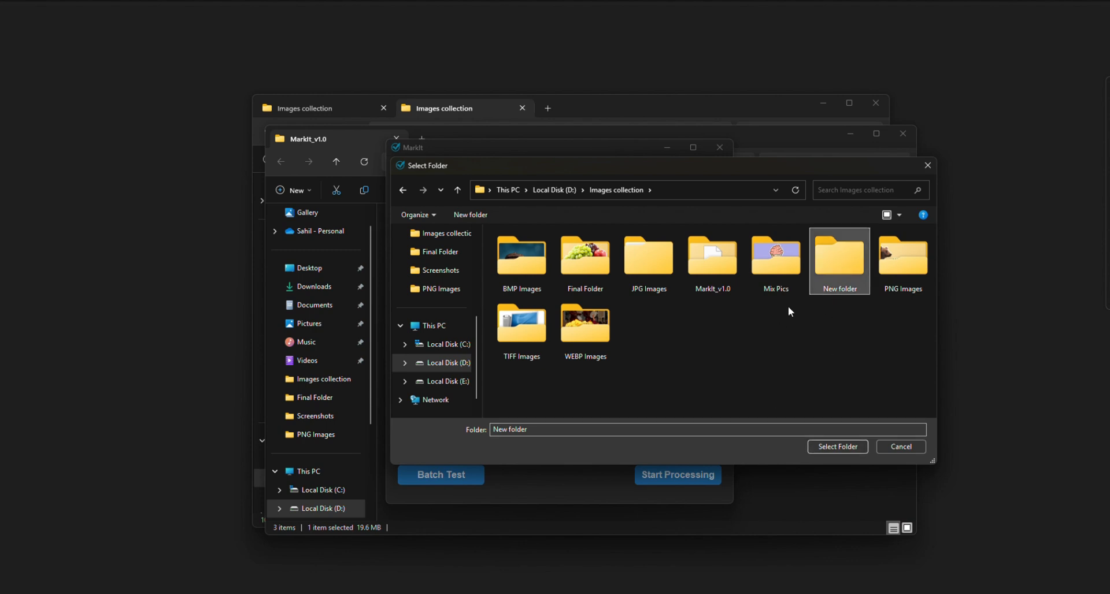
click(837, 447)
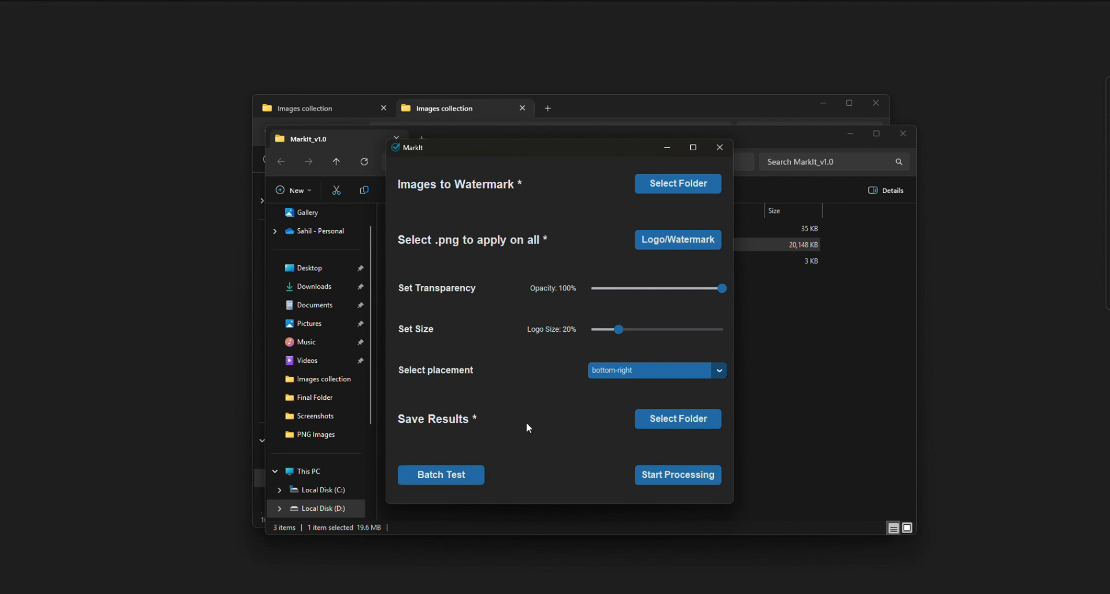
Run a batch test to preview the logo on a sample image, and close the preview
click(454, 486)
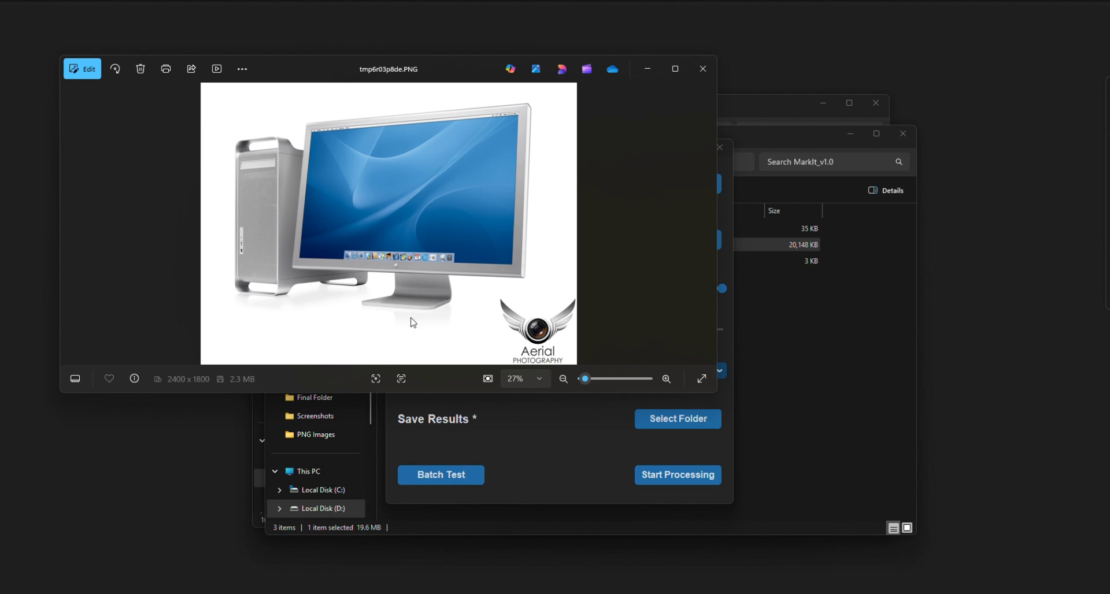
click(704, 69)
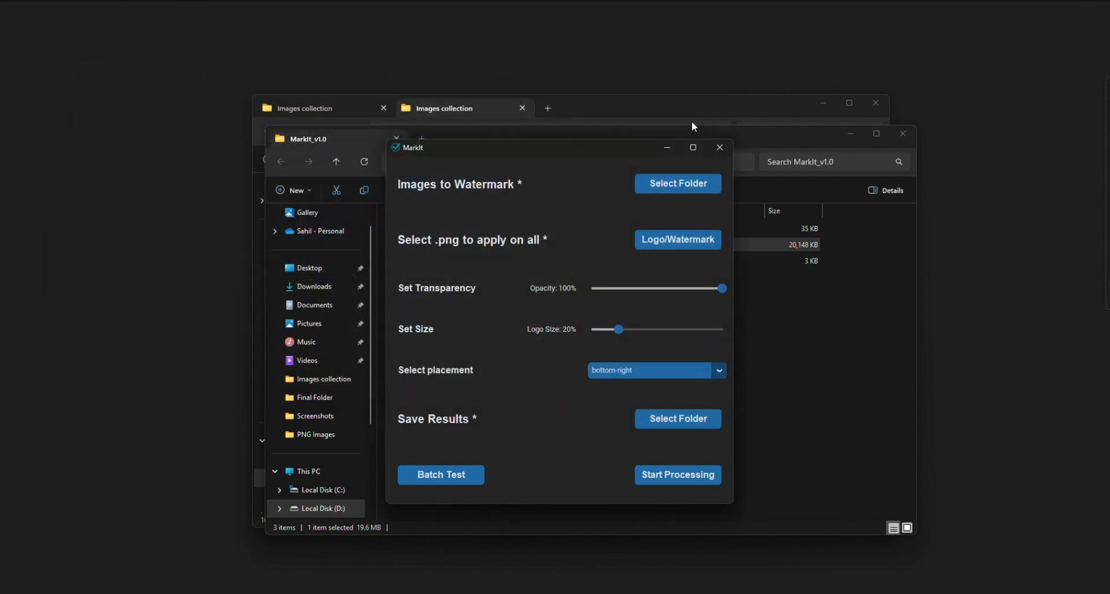
Set the logo placement to center, run a batch test on a sample image, and close the preview
click(647, 370)
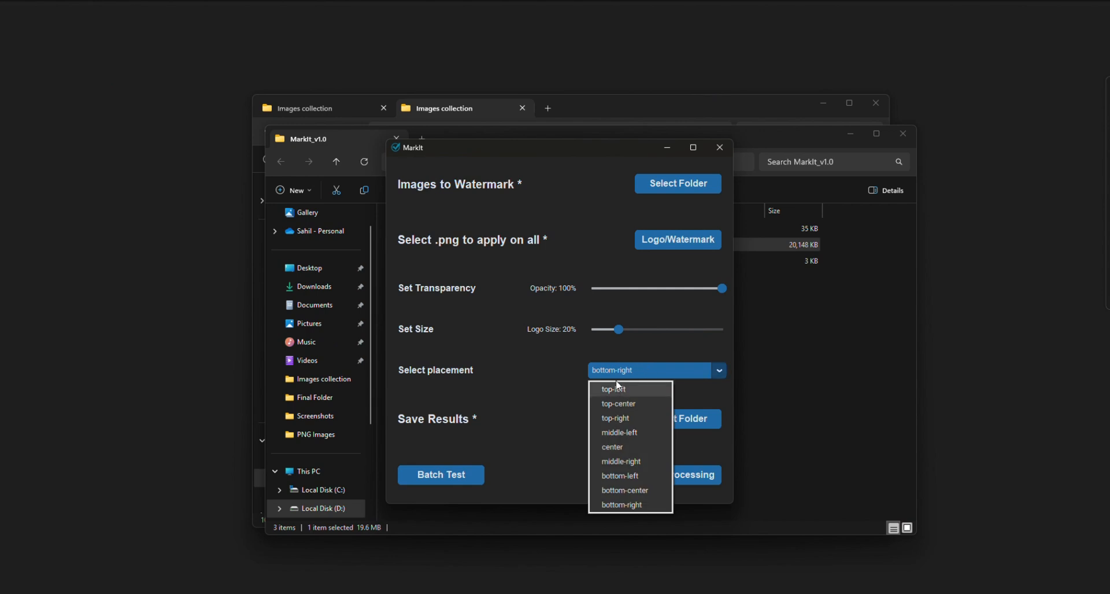
click(615, 446)
click(438, 484)
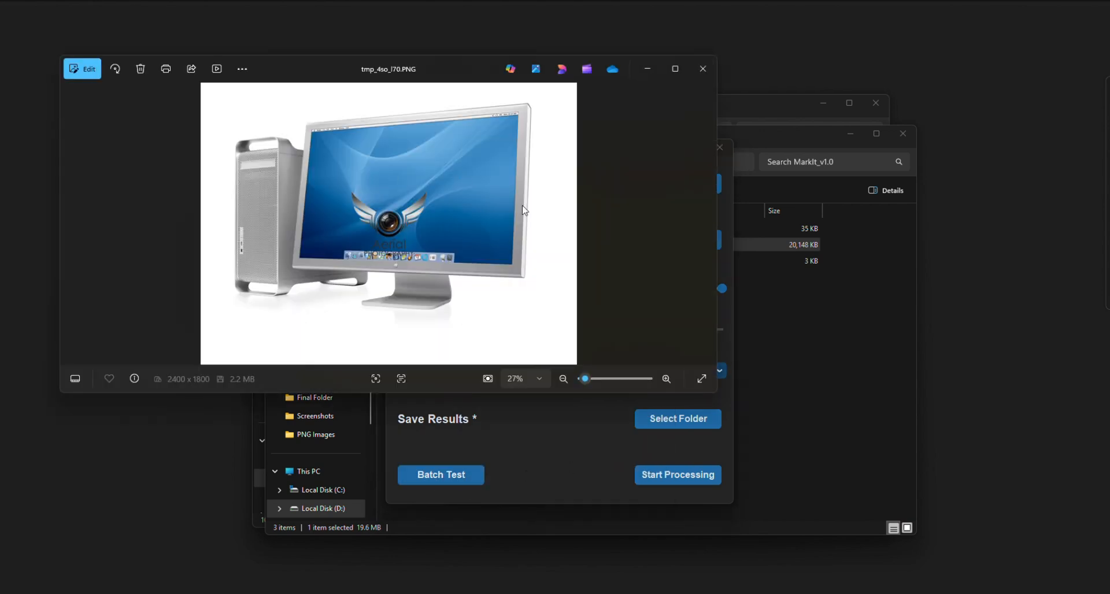
click(701, 69)
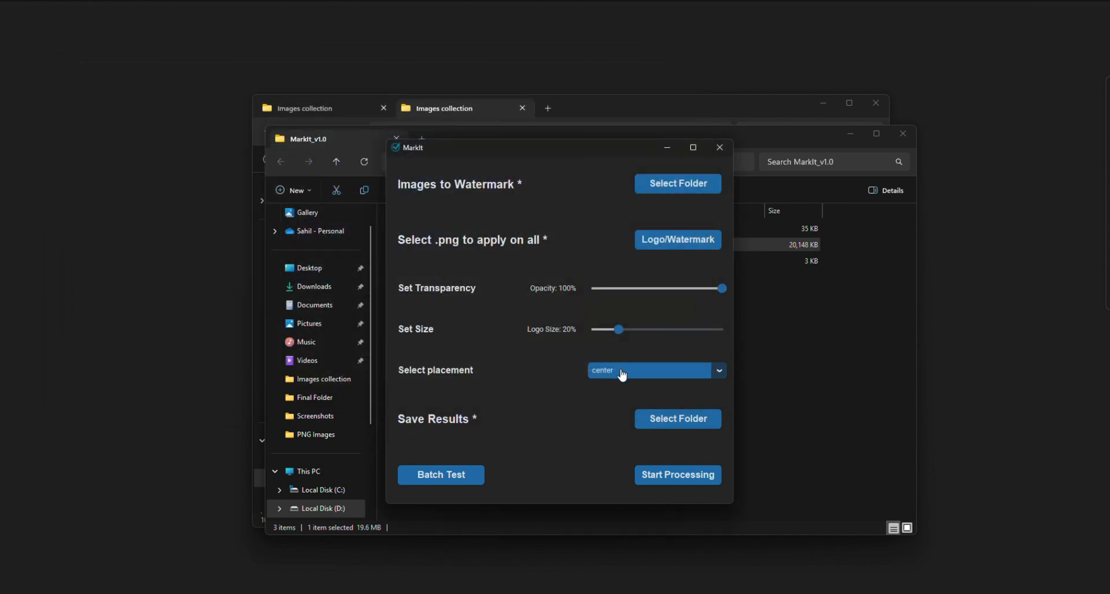
Set the logo placement to top-right, run a batch test on a sample image, and close the preview
click(719, 373)
click(664, 418)
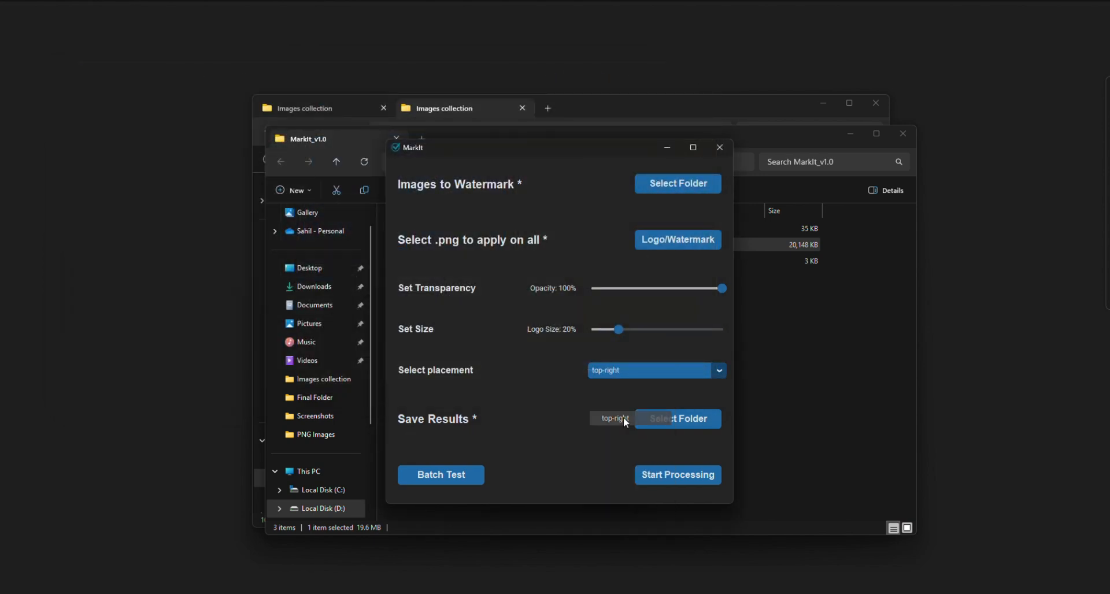
click(453, 480)
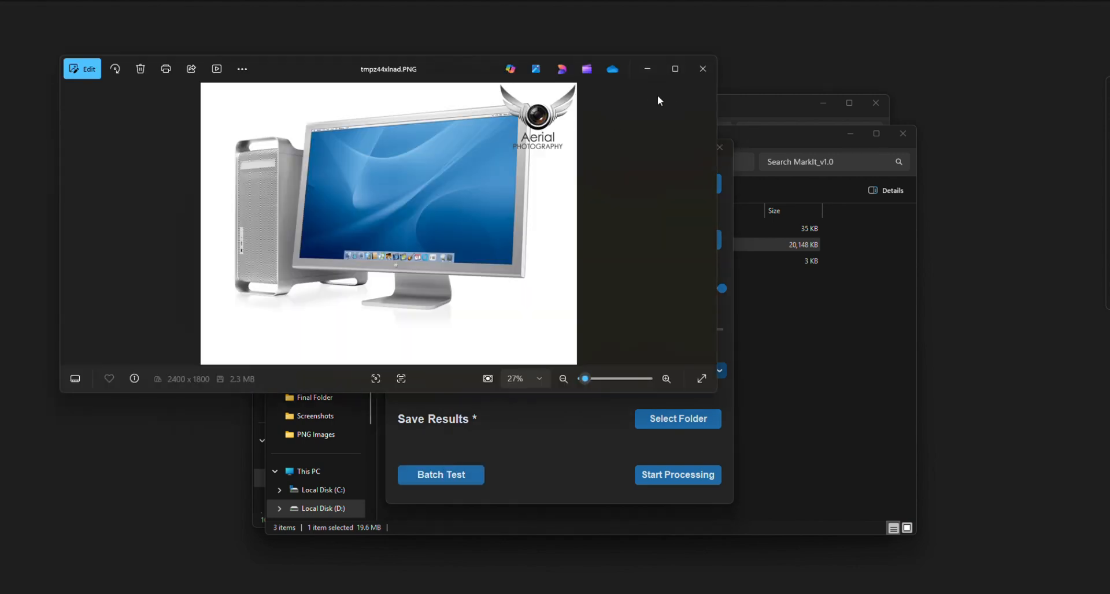
click(699, 70)
click(719, 370)
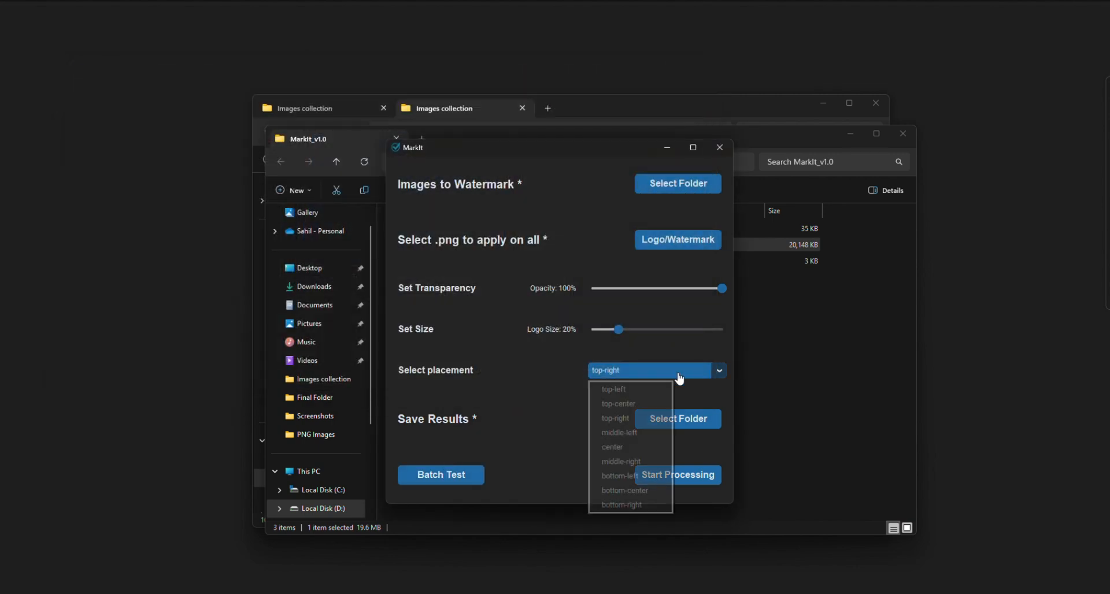
click(543, 464)
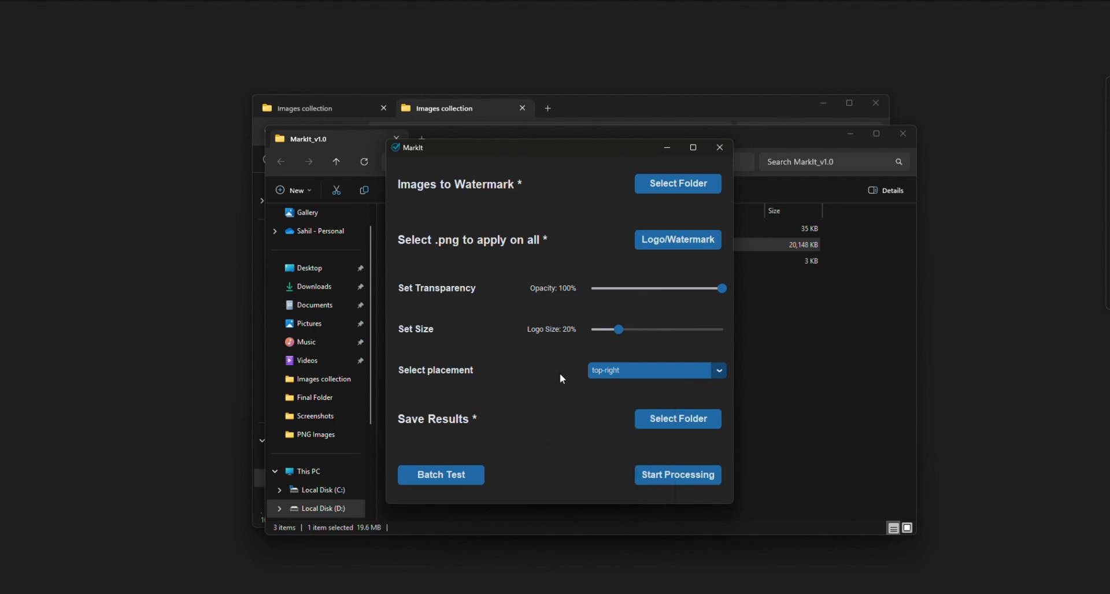
Lower the logo opacity to 60%, run a batch test, and close the preview
drag(721, 289, 674, 293)
click(442, 480)
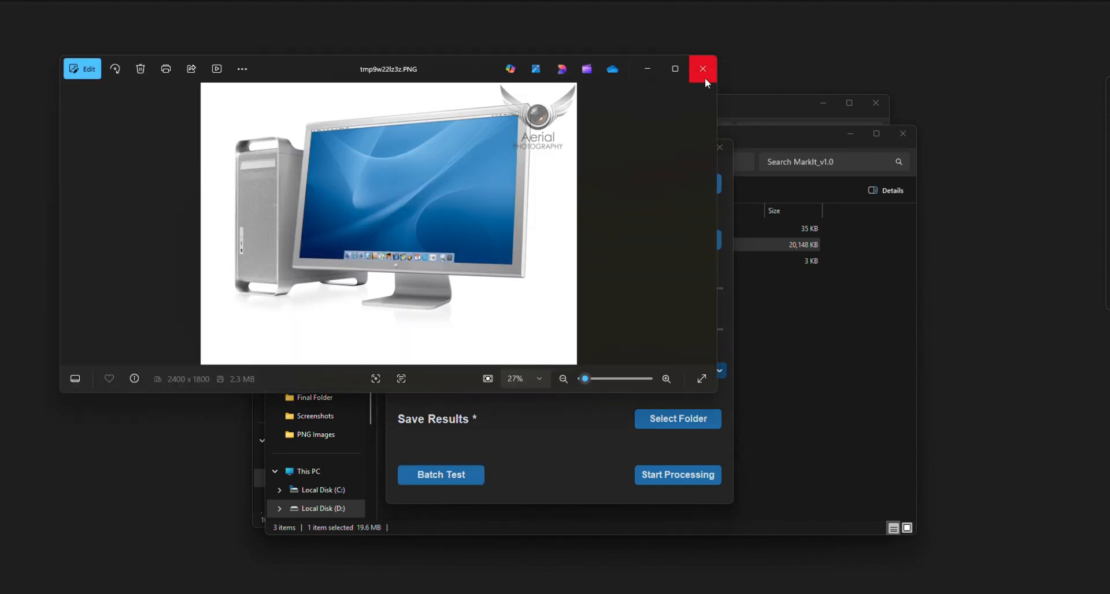
click(704, 72)
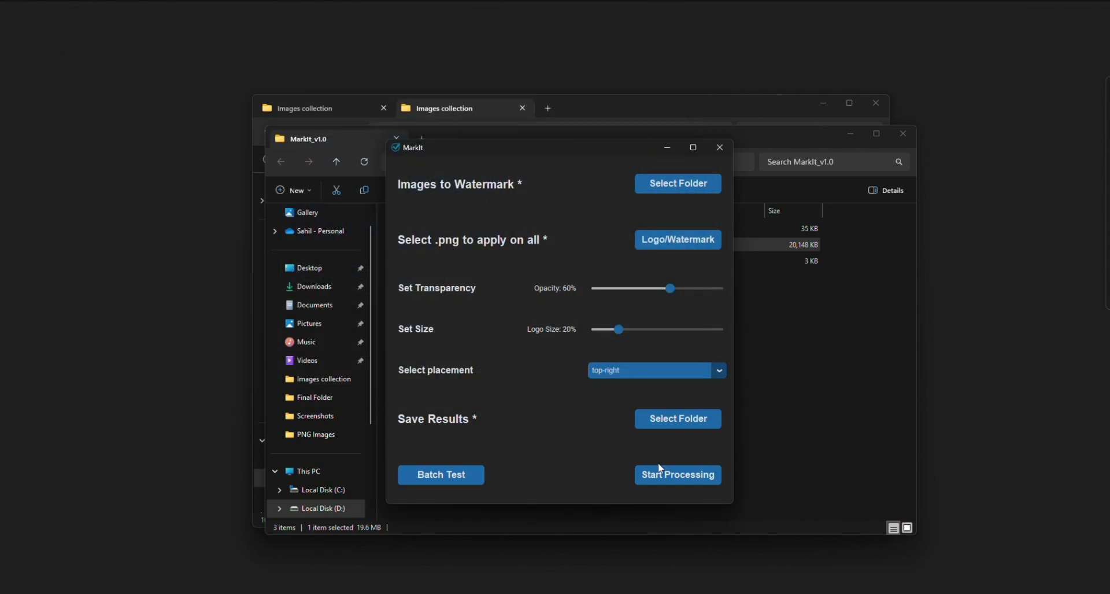
Increase the logo size to 70%, preview it with a batch test, and close the preview
drag(621, 335, 688, 332)
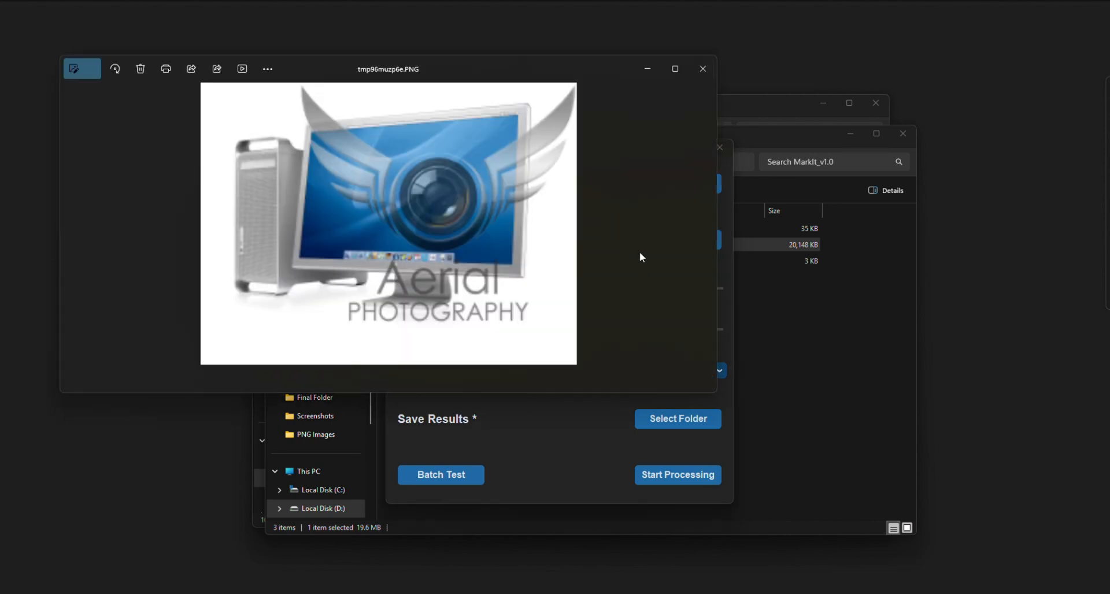
click(702, 70)
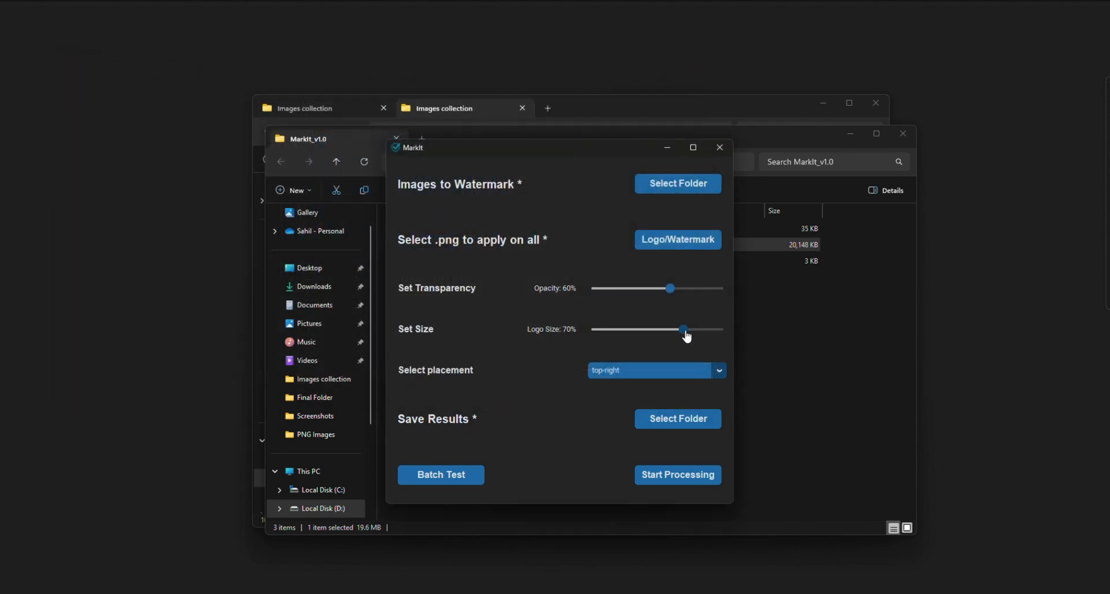
Reduce the logo size so it occupies only a small corner, and start processing the whole image folder
drag(685, 338, 622, 347)
click(675, 481)
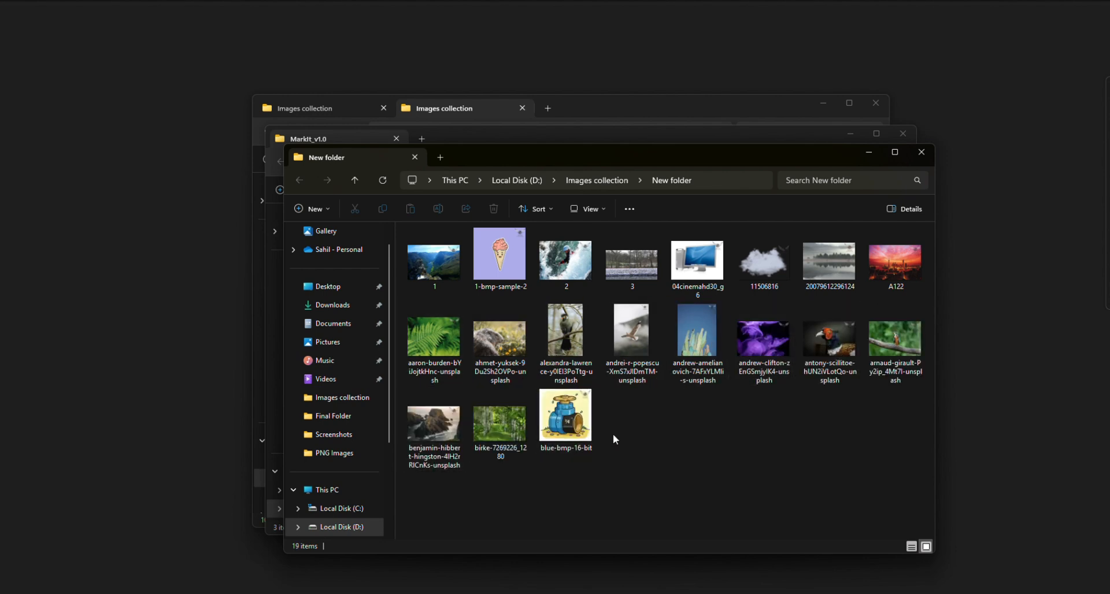
Check the logo on the first several images in the results folder, starting with image 1, and dismiss the completion message
click(449, 271)
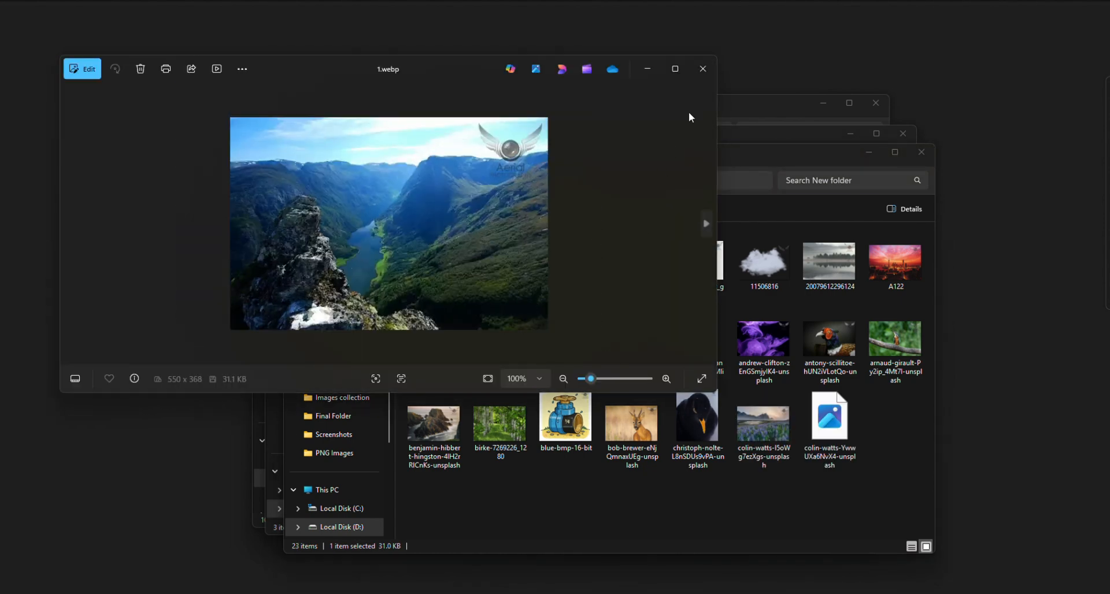
click(706, 223)
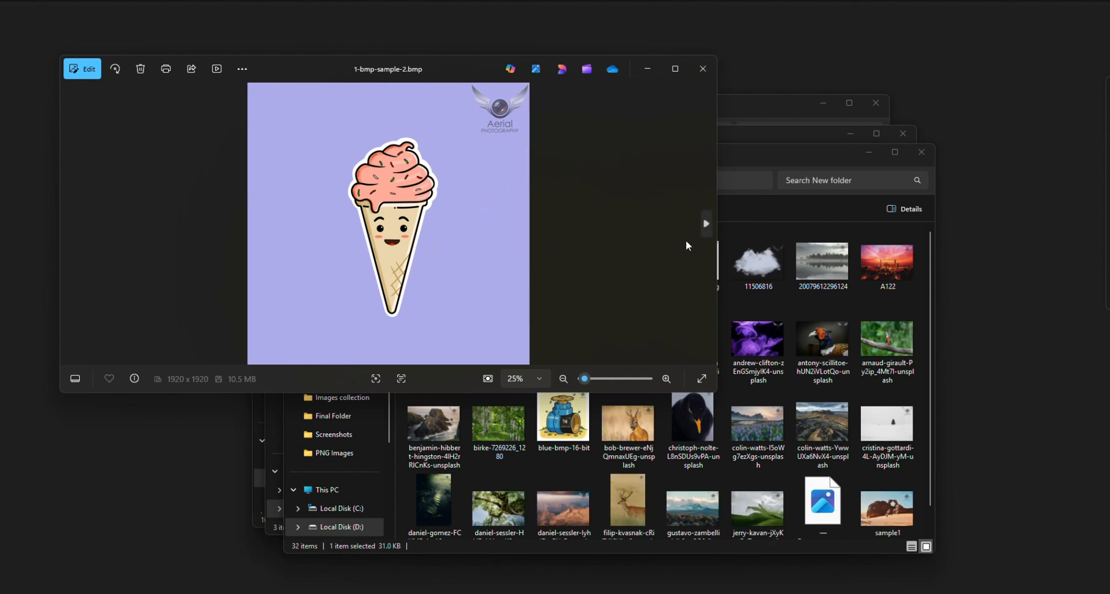
click(703, 226)
click(700, 229)
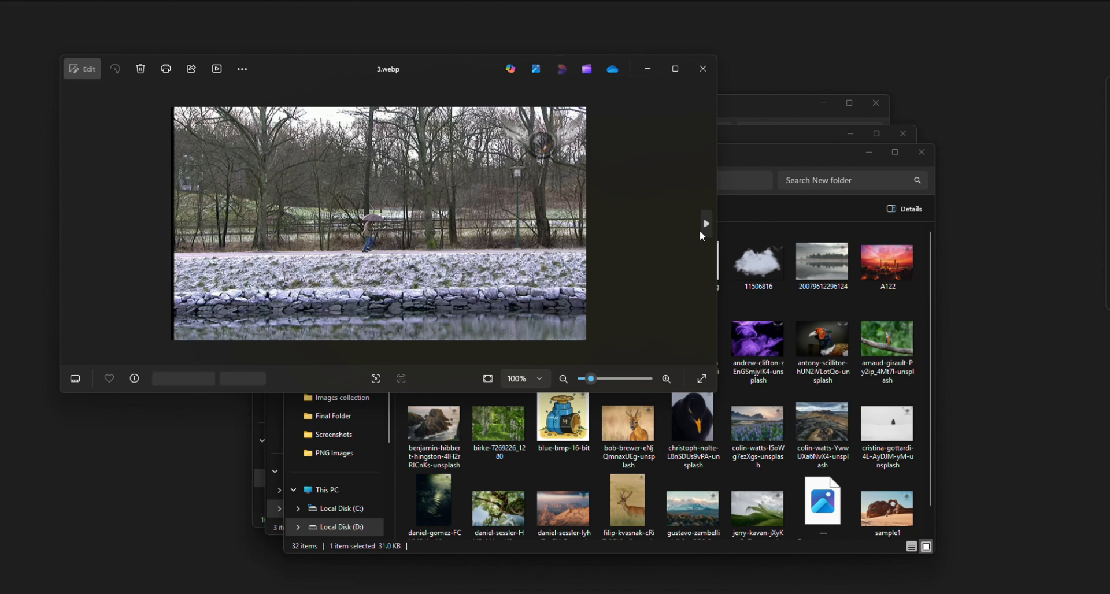
click(702, 231)
click(702, 231)
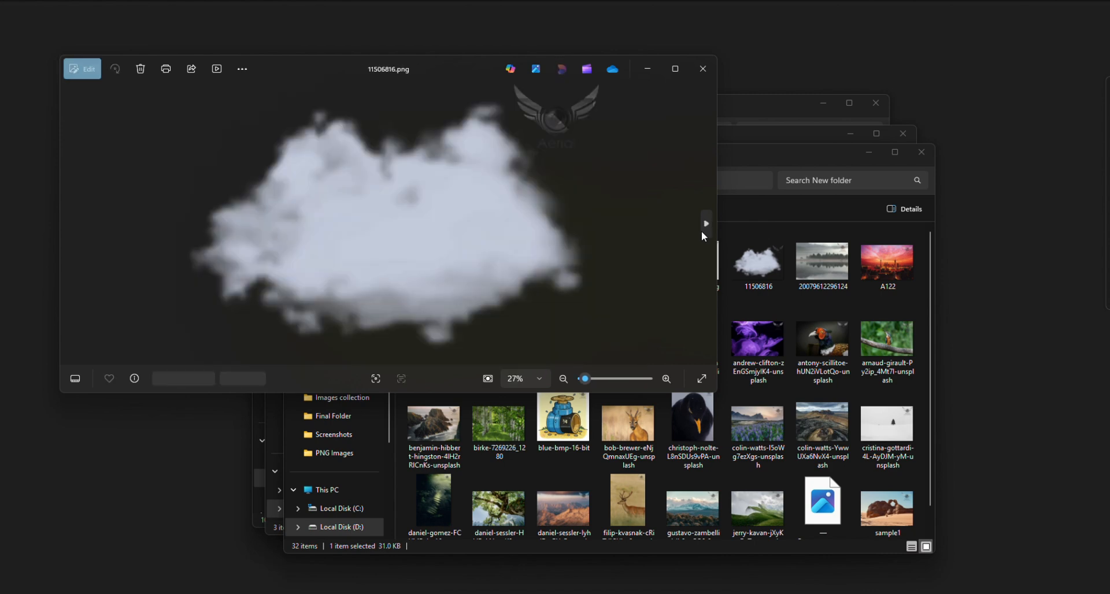
click(703, 68)
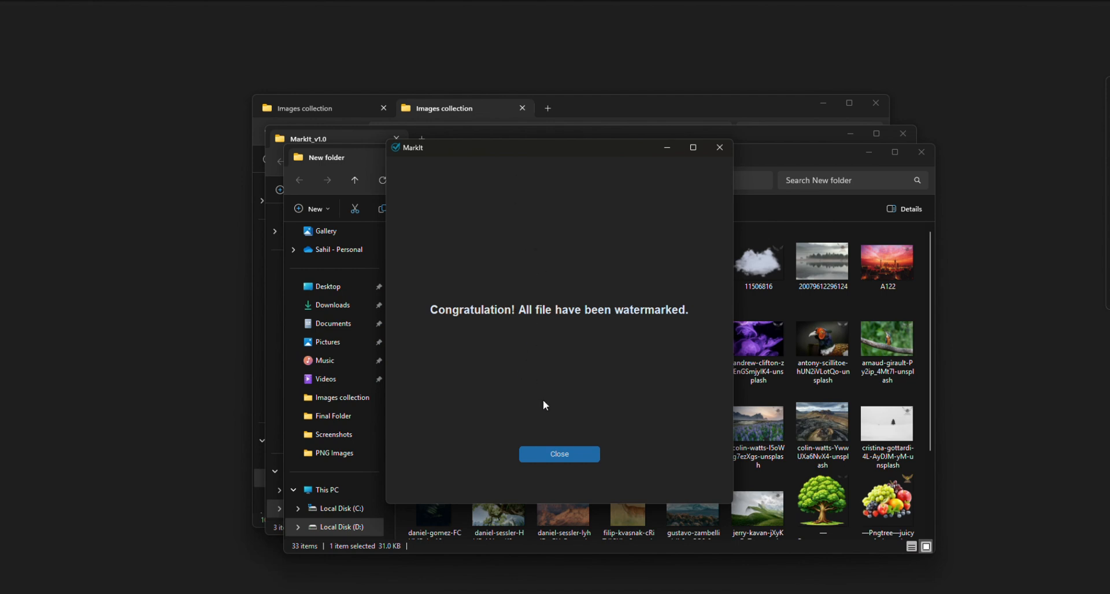
click(578, 454)
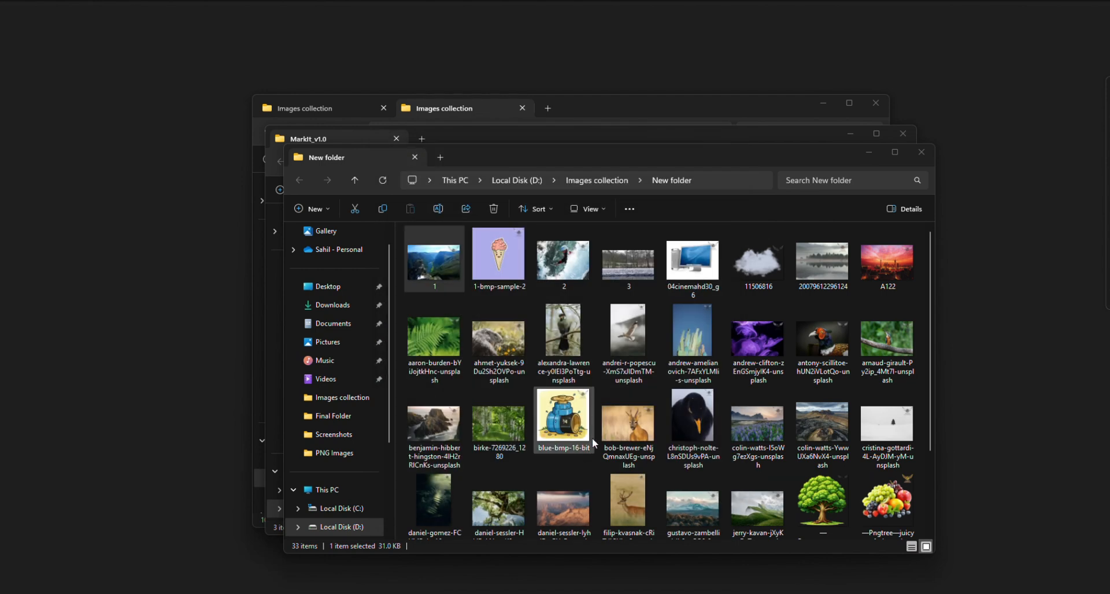
Examine the remaining results, viewing the logo on the standing deer photo and the images following it
scroll(630, 414, down, 1)
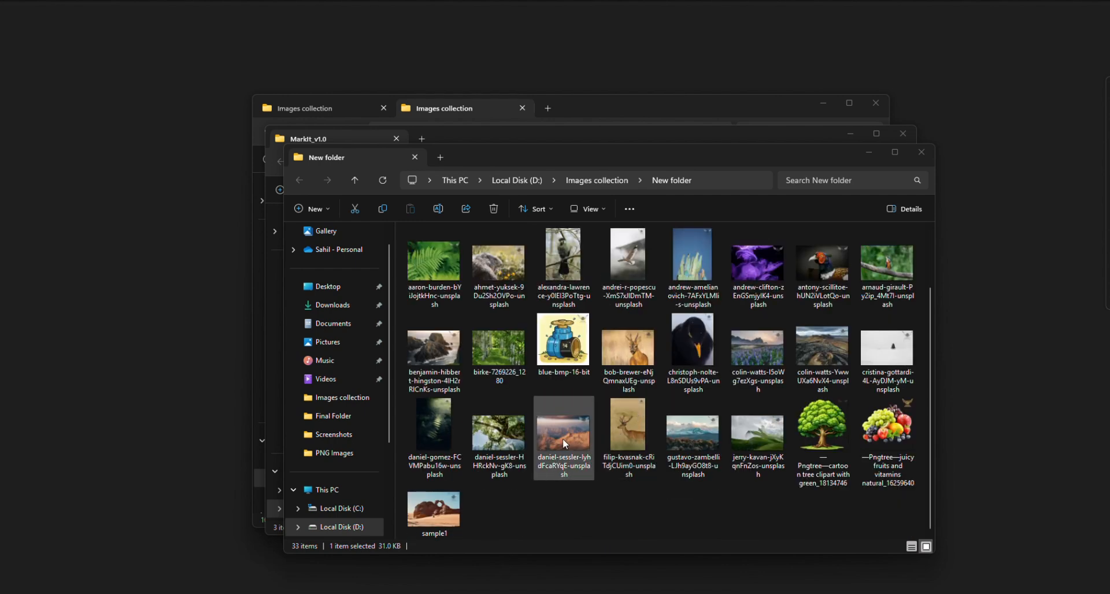
double_click(620, 445)
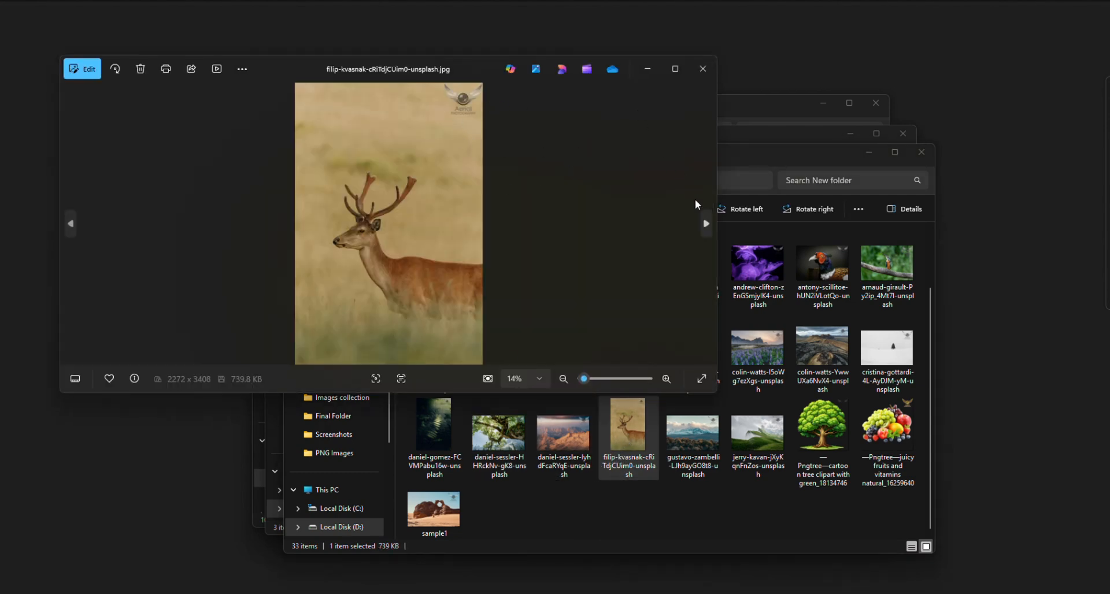
click(705, 225)
click(704, 223)
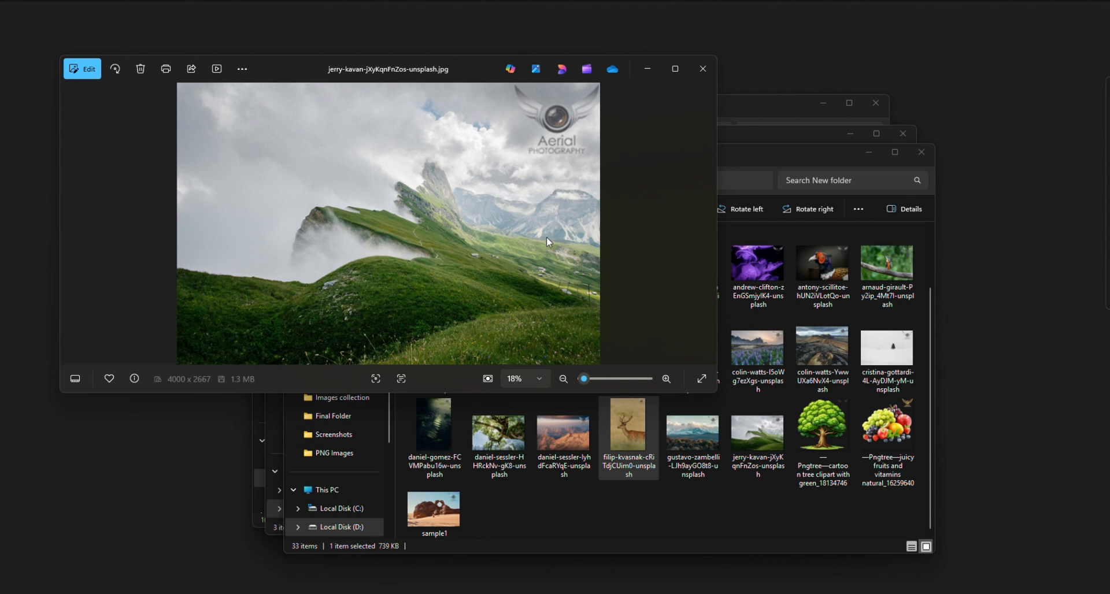
click(702, 68)
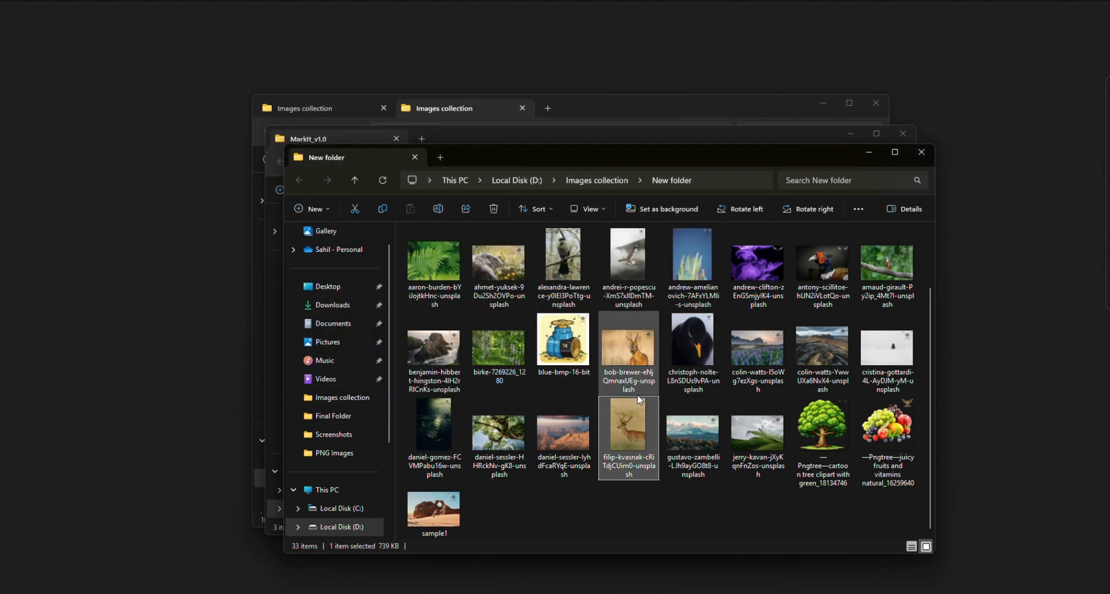
scroll(691, 508, up, 2)
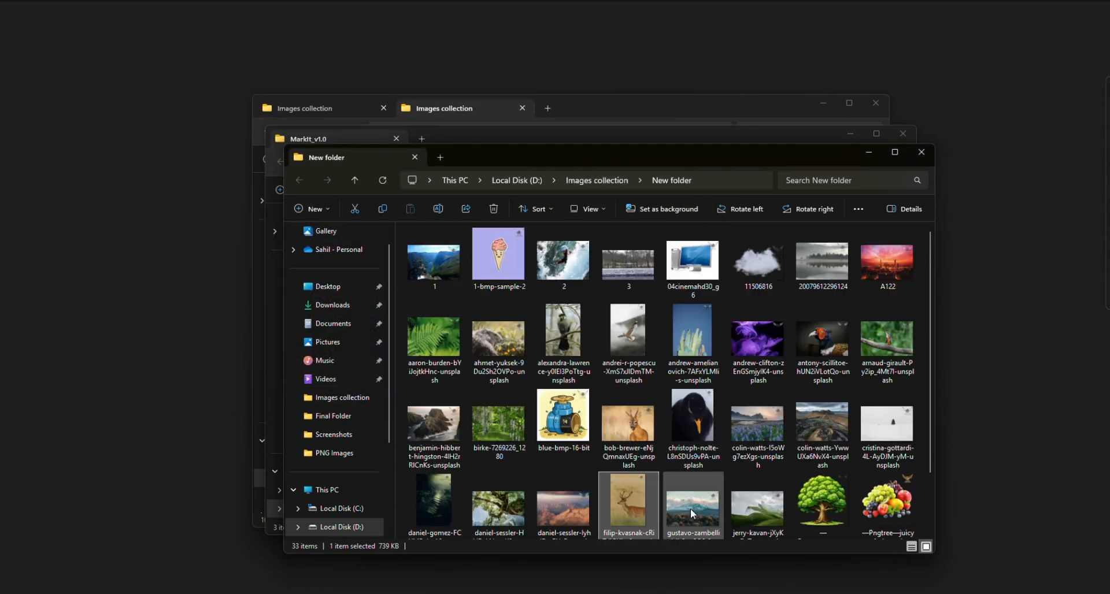
Return to the Images collection folder, close its window, and relaunch MarkIt to its watermark settings
click(592, 181)
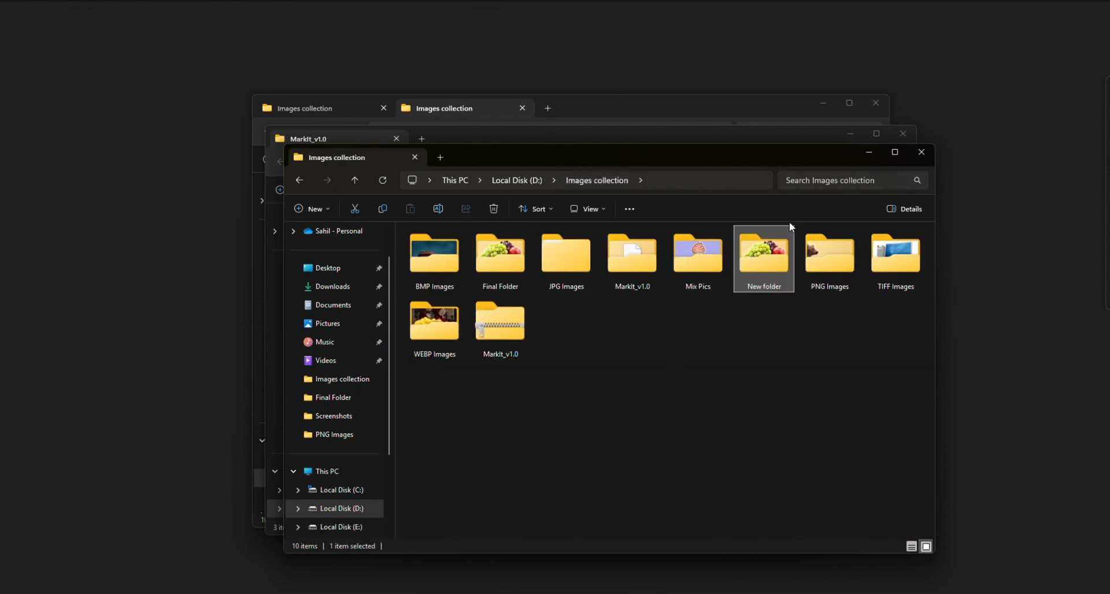
click(922, 152)
double_click(420, 244)
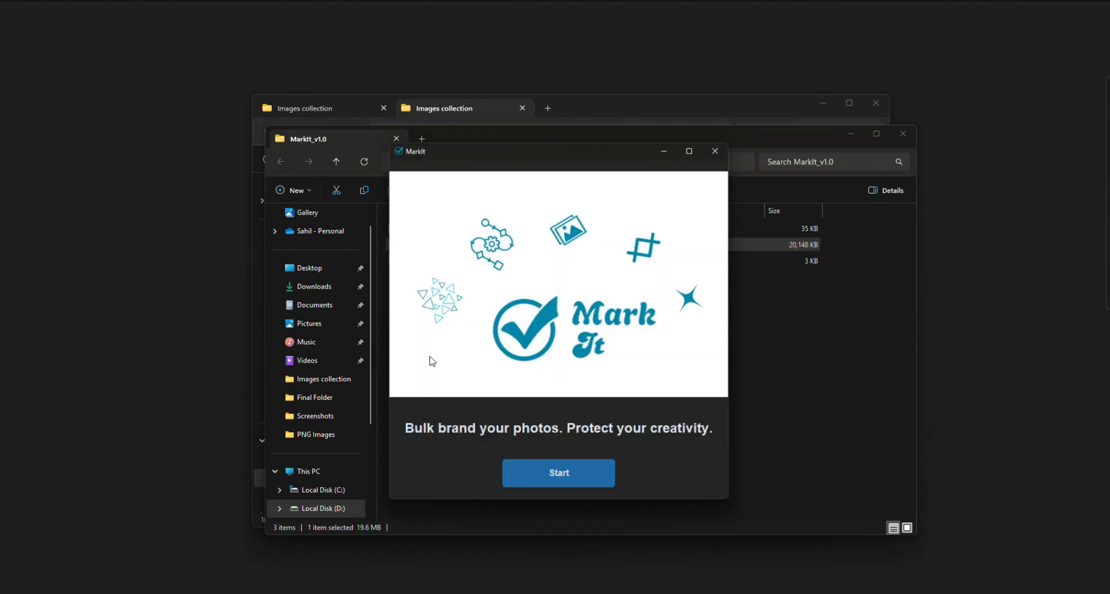
click(550, 478)
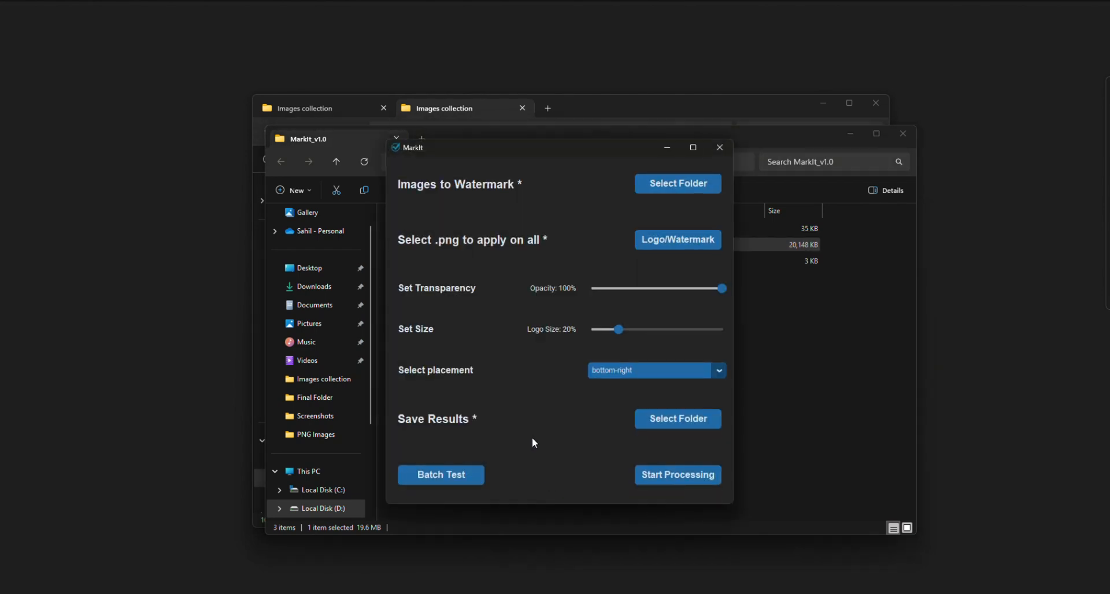
Choose the Real Estates JPG folder inside JPG Images as the source of images to watermark
click(684, 184)
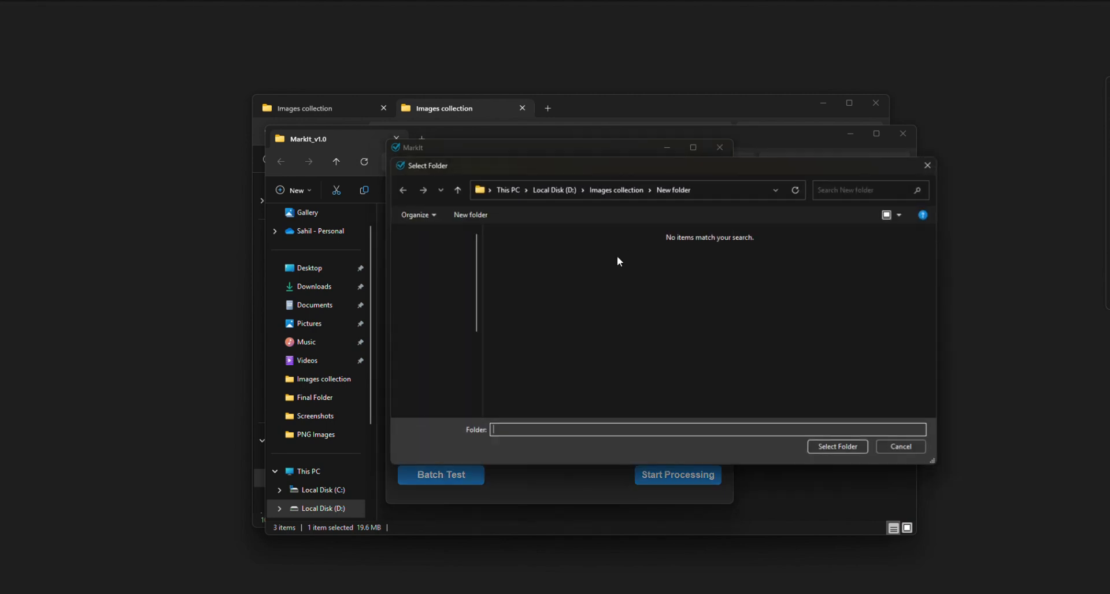
click(618, 190)
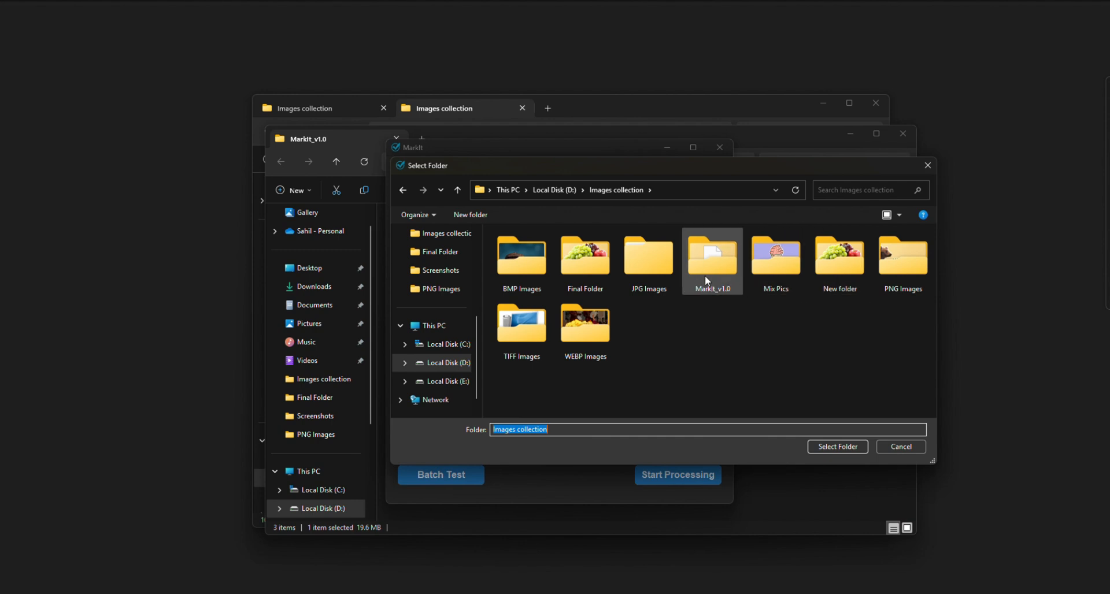
double_click(629, 270)
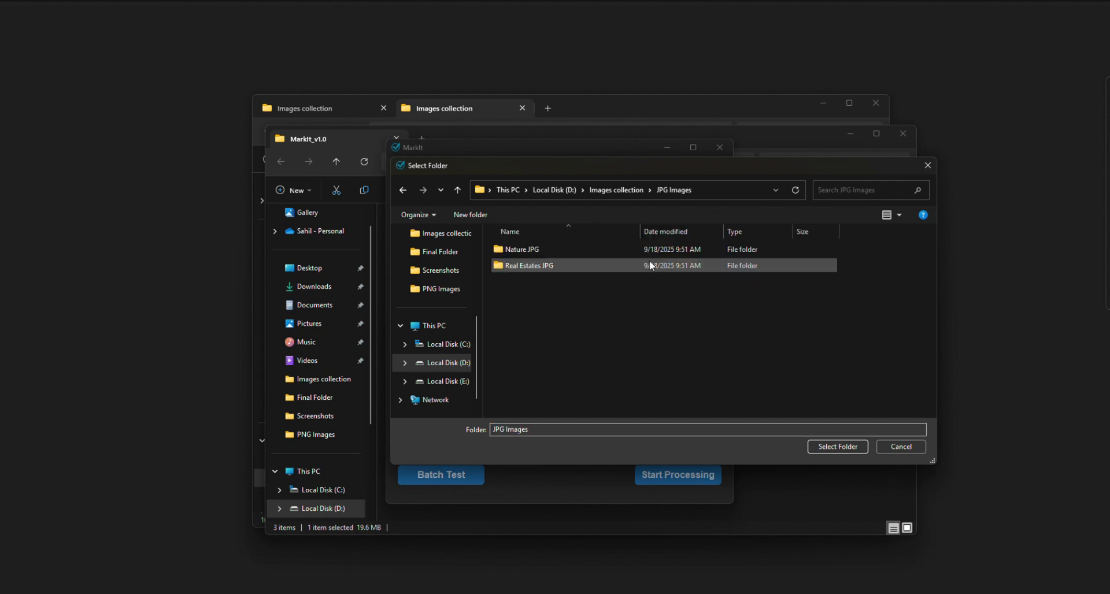
click(517, 263)
click(831, 448)
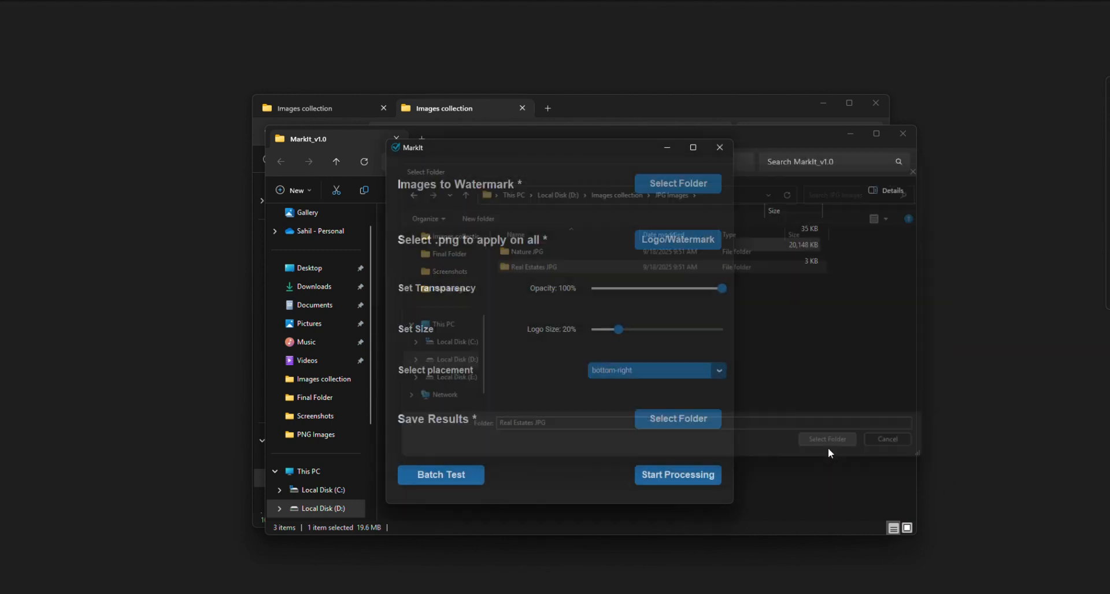
Select the blue and red Real Estate logo, whose name starts with oie_, from the PNG Images folder as the watermark
click(676, 242)
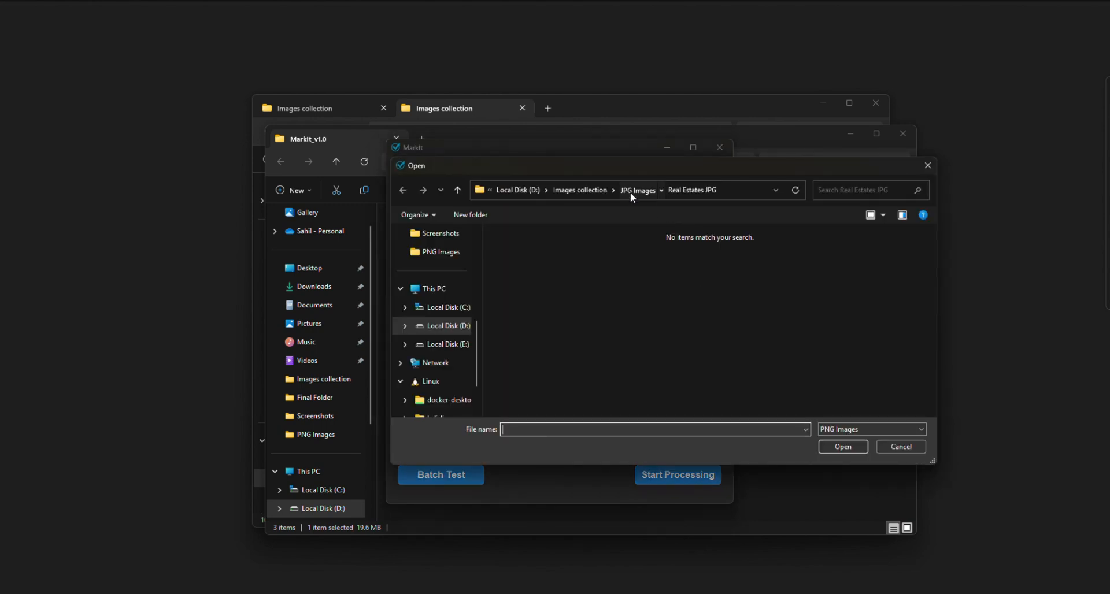
click(630, 190)
click(590, 189)
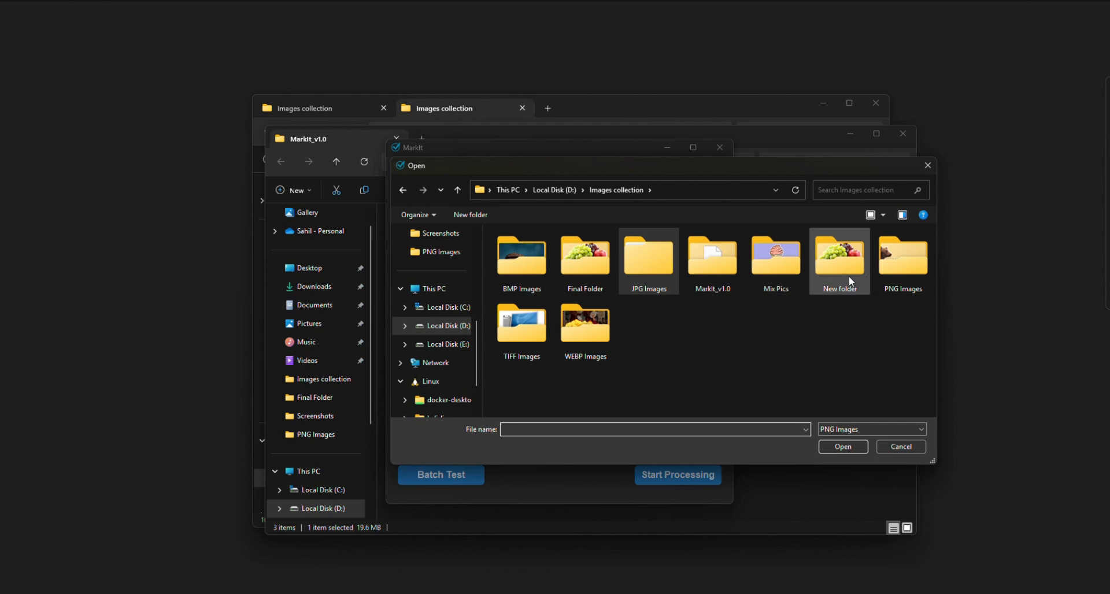
double_click(897, 272)
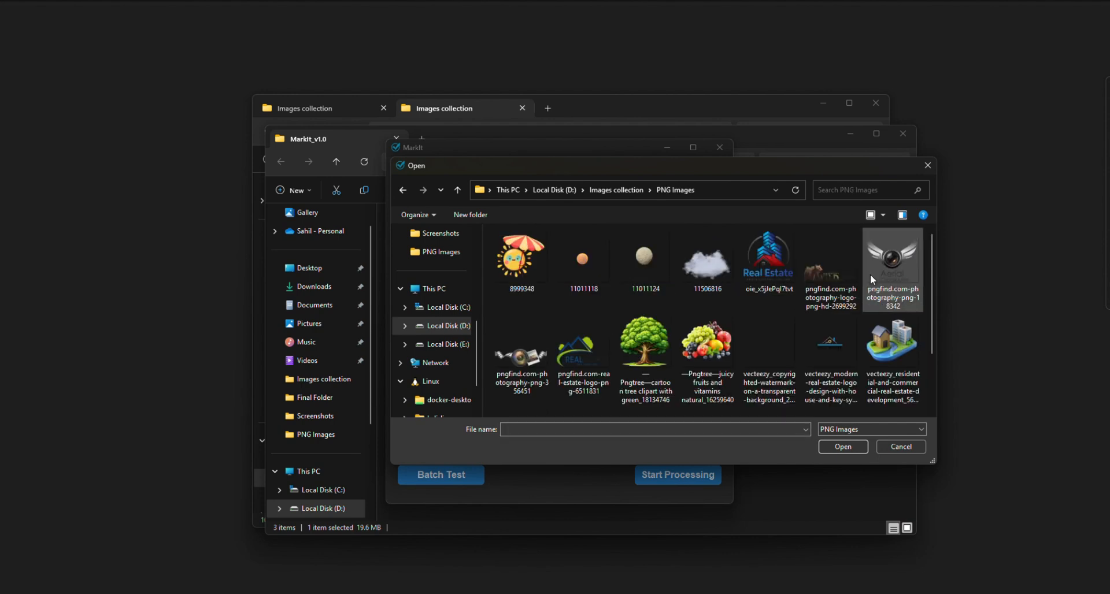
click(763, 274)
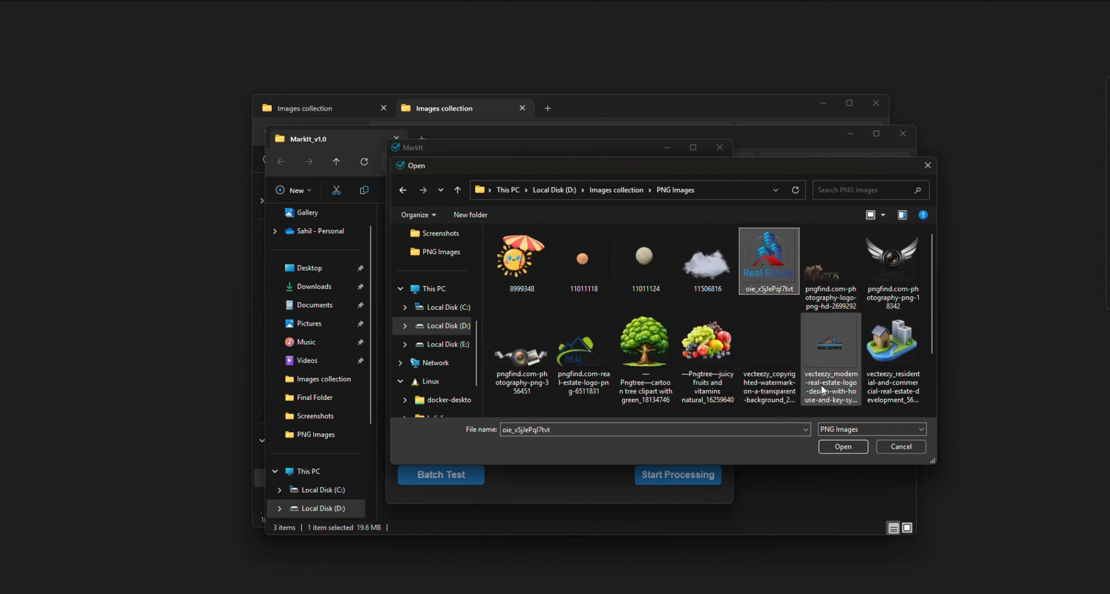
click(842, 446)
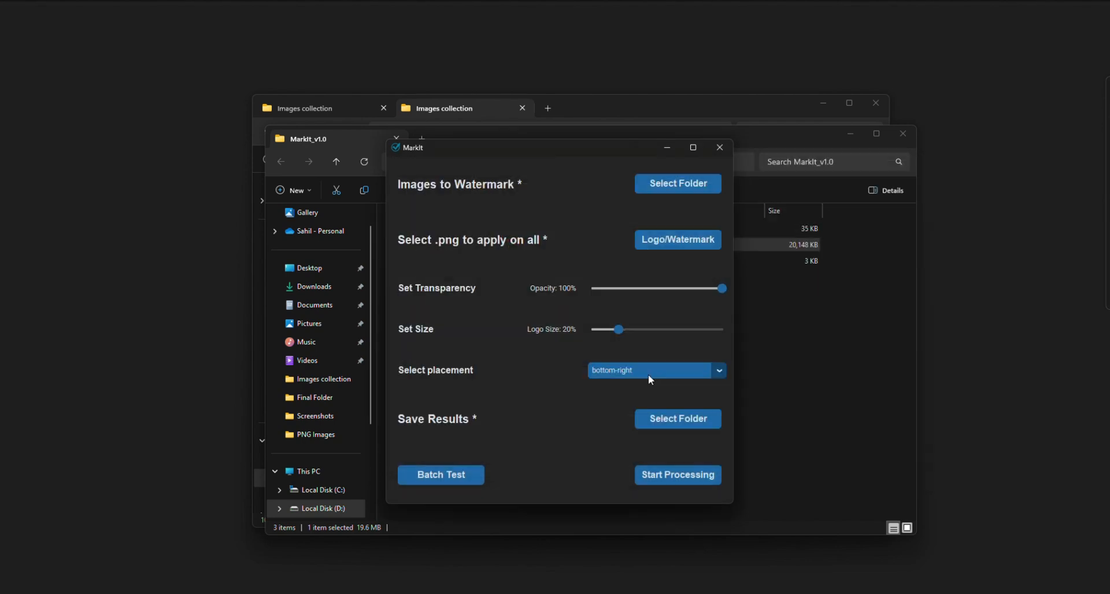
Create a new folder with its default name inside Images collection and set it as the location for saved results
click(681, 422)
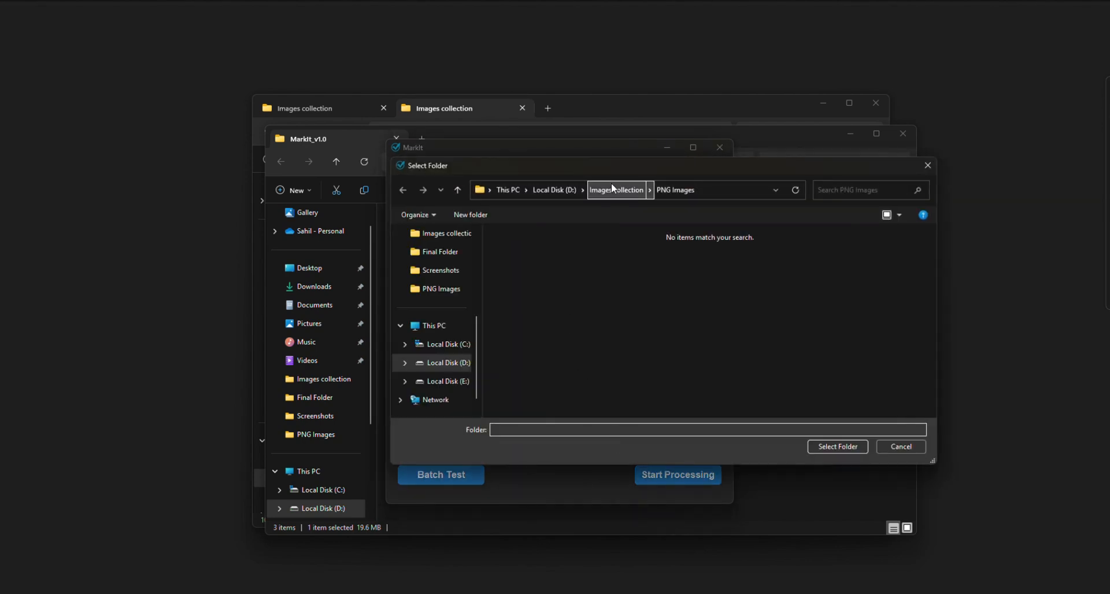
click(612, 186)
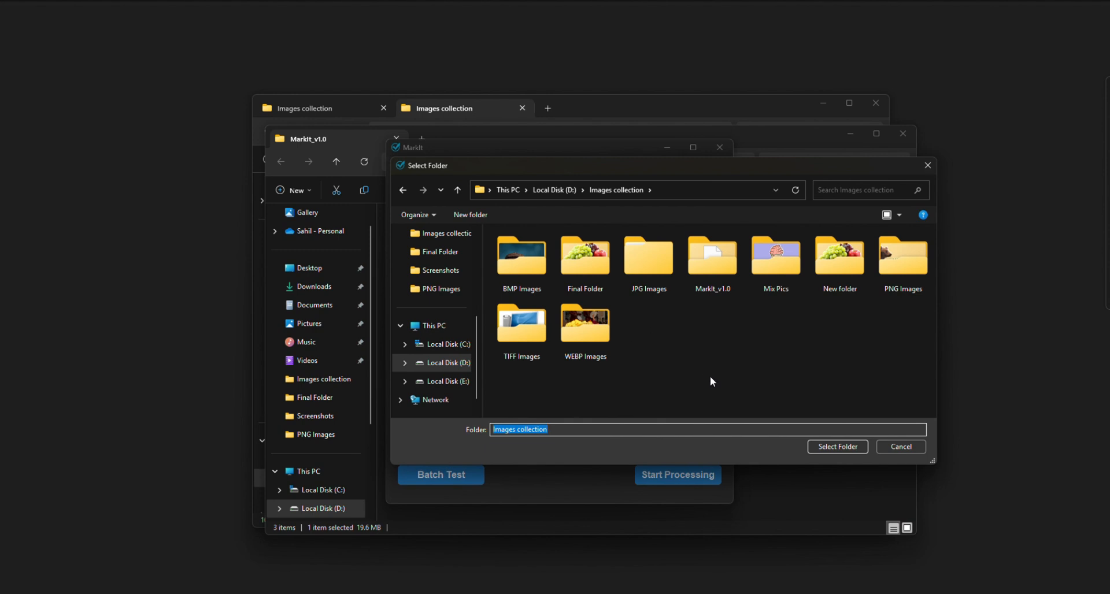
key(ctrl+shift+n)
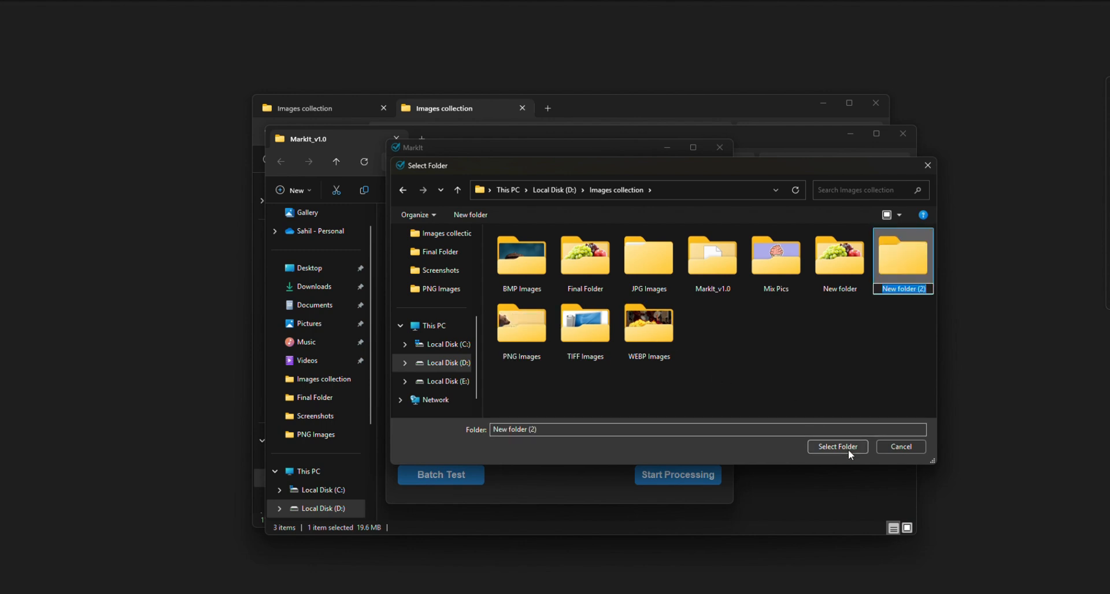
key(Return)
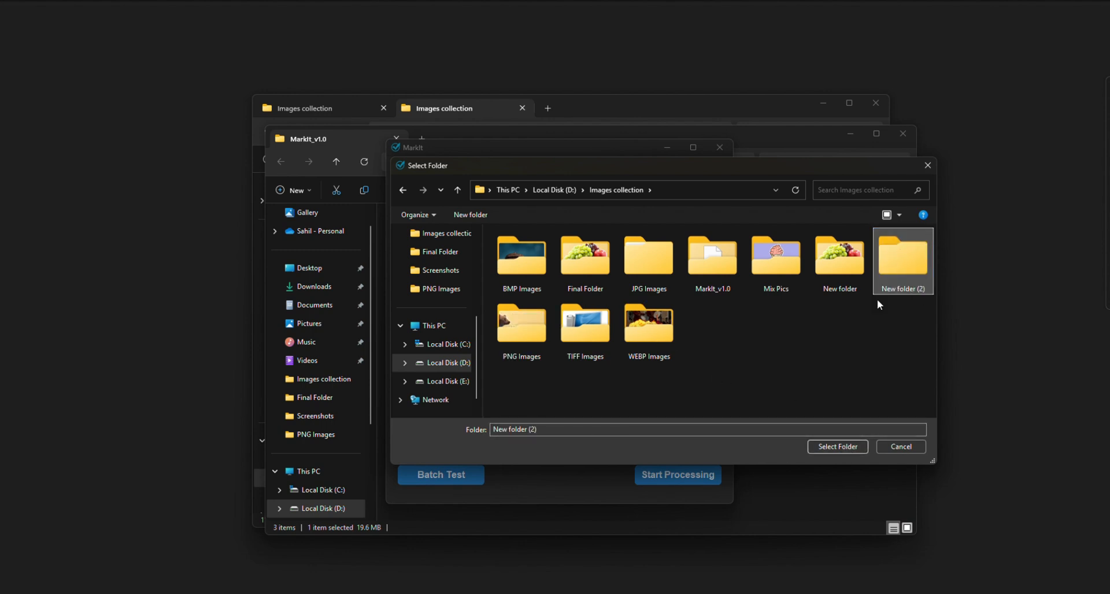
click(827, 447)
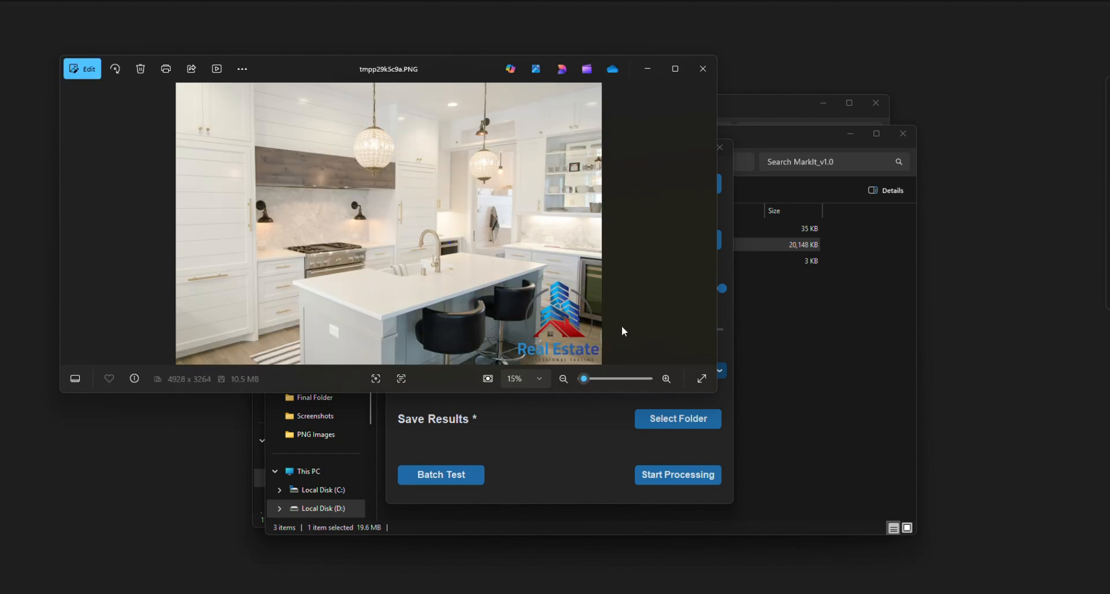
Close the test preview, then set the logo's opacity to 60% and its placement to top-right
click(703, 77)
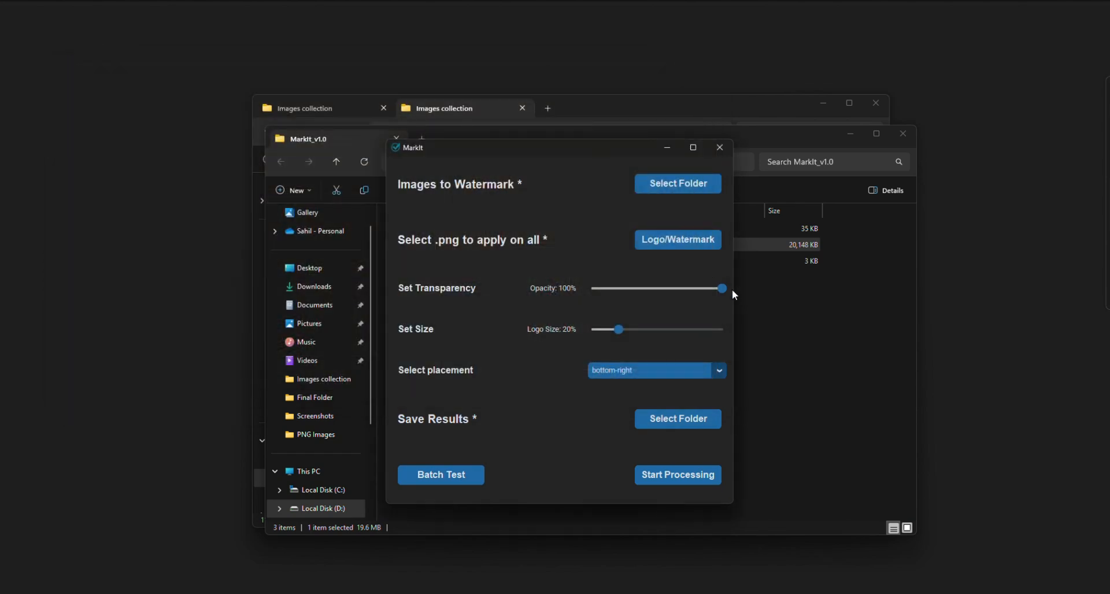
drag(723, 289, 685, 295)
click(625, 370)
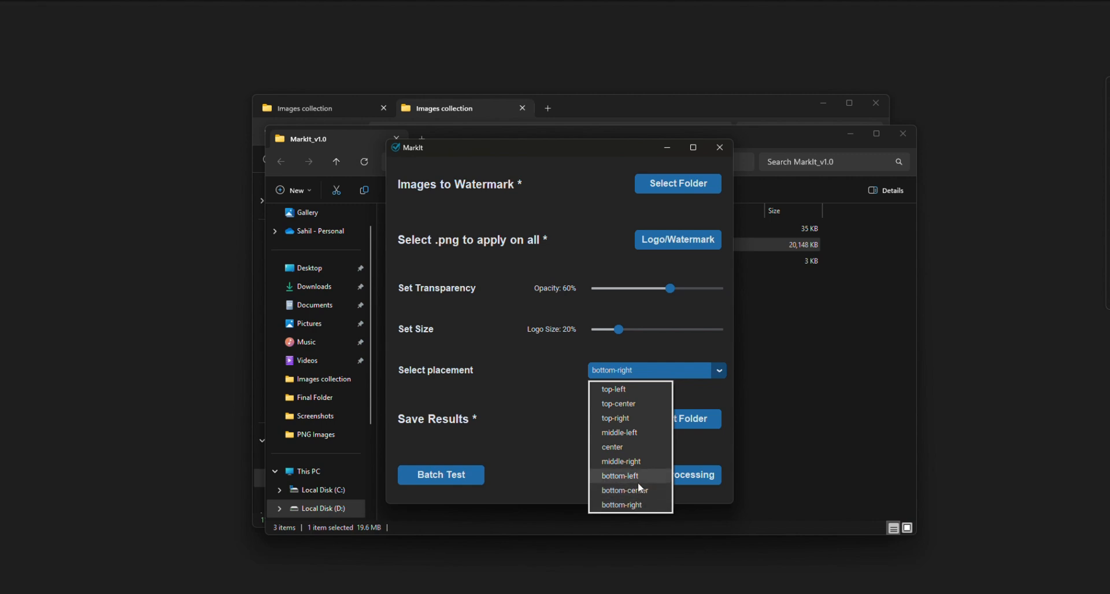
click(635, 418)
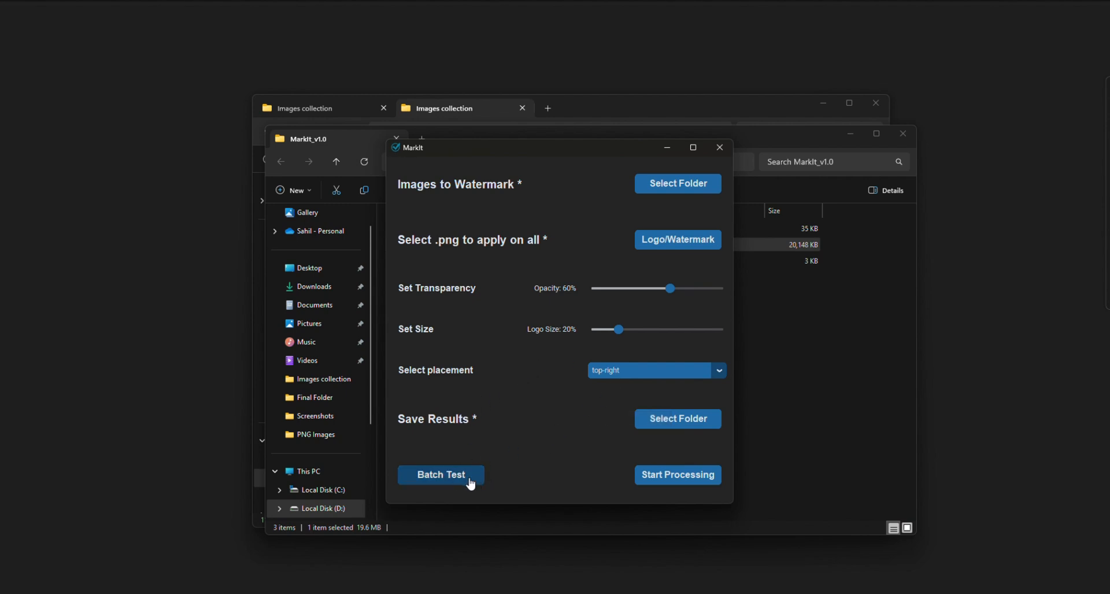
Preview the new settings with a batch test, close the preview, and start processing the images
click(472, 485)
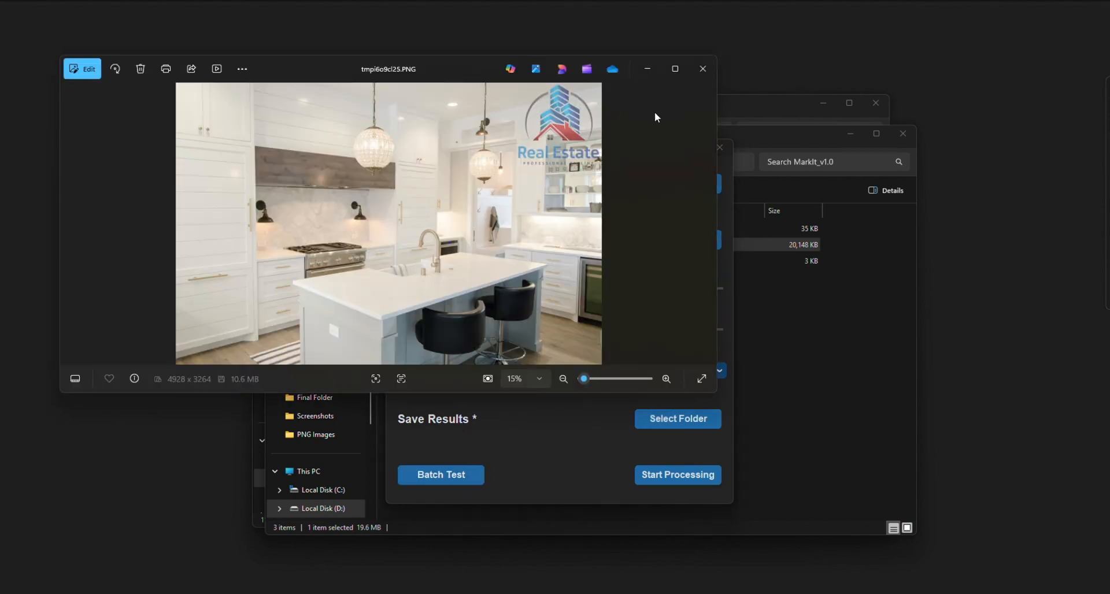
click(703, 69)
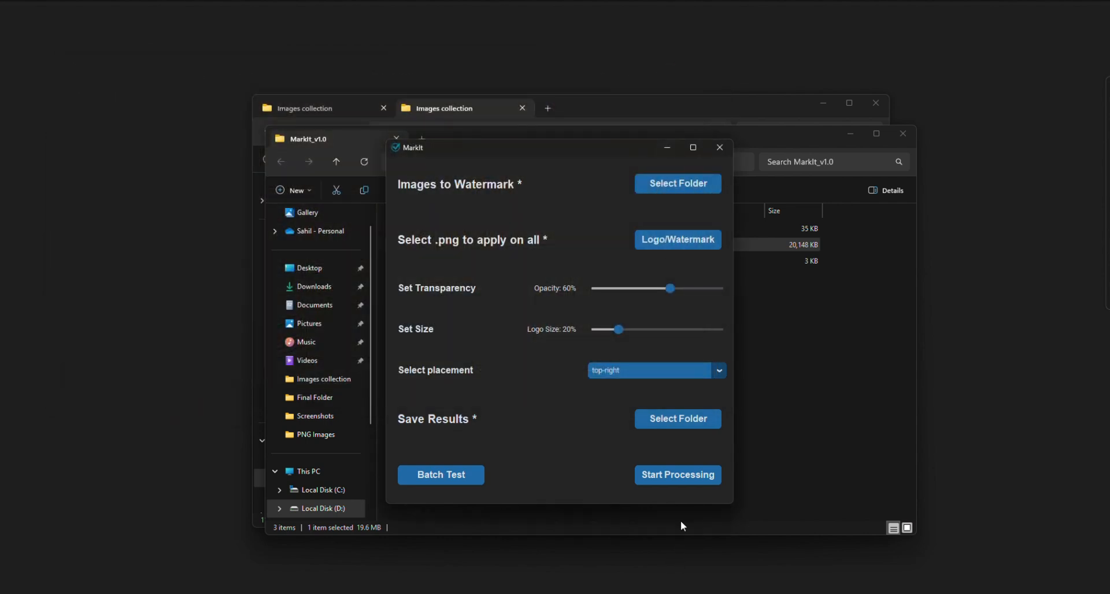
click(688, 476)
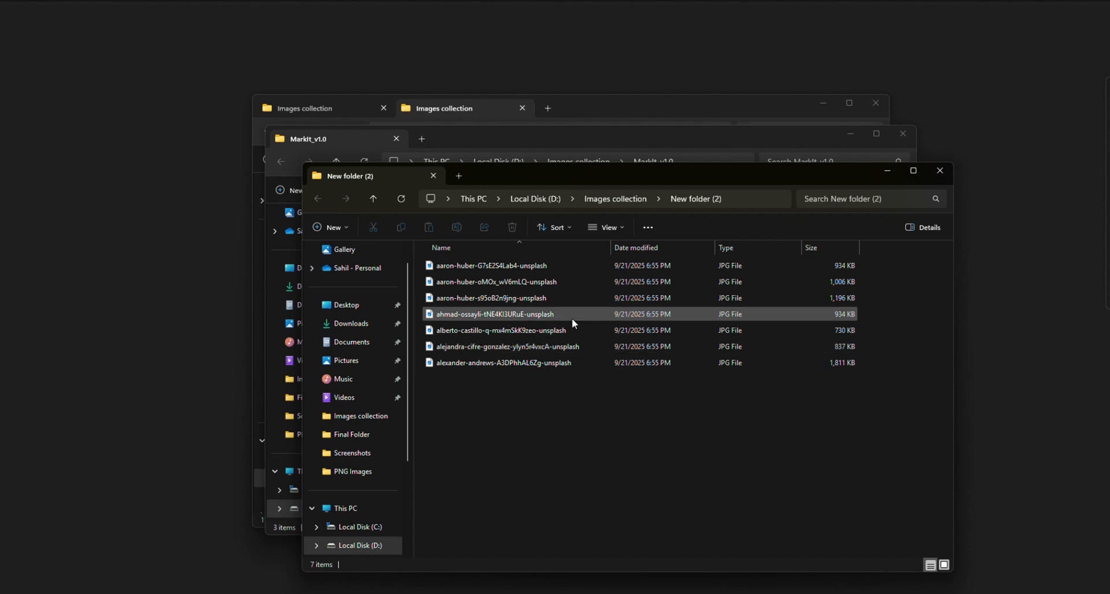
Show the output folder's files as large icons and open the glass skyscraper photo
click(600, 227)
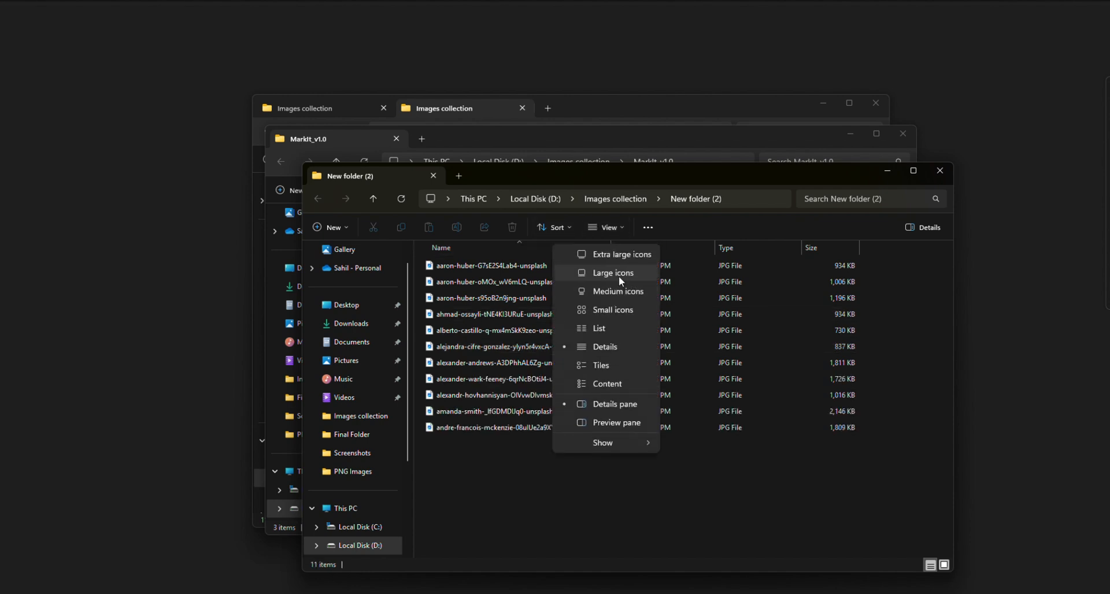
click(619, 276)
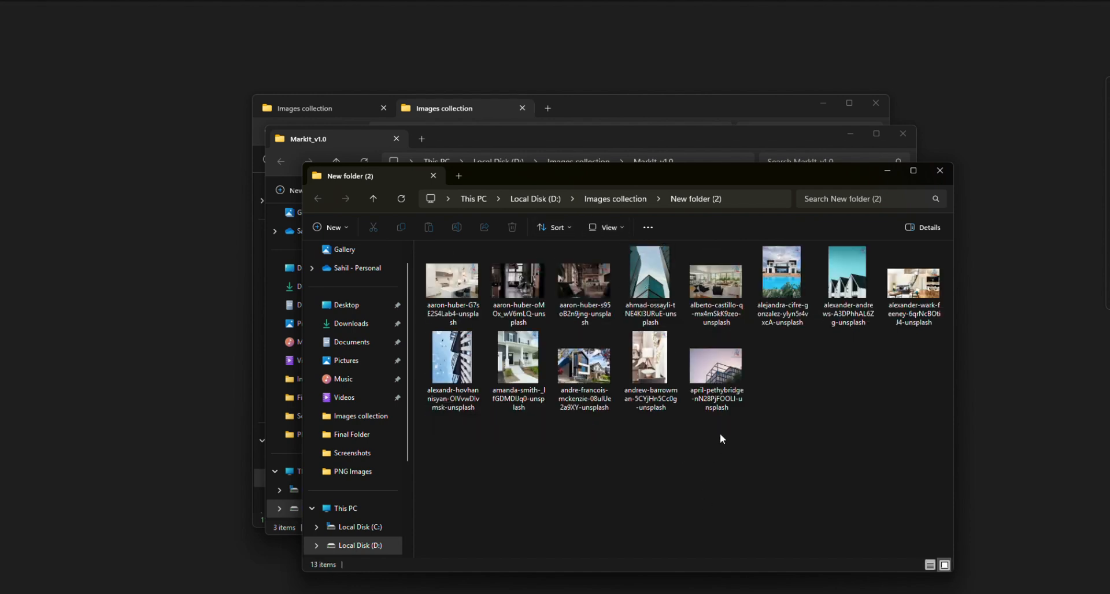
double_click(640, 296)
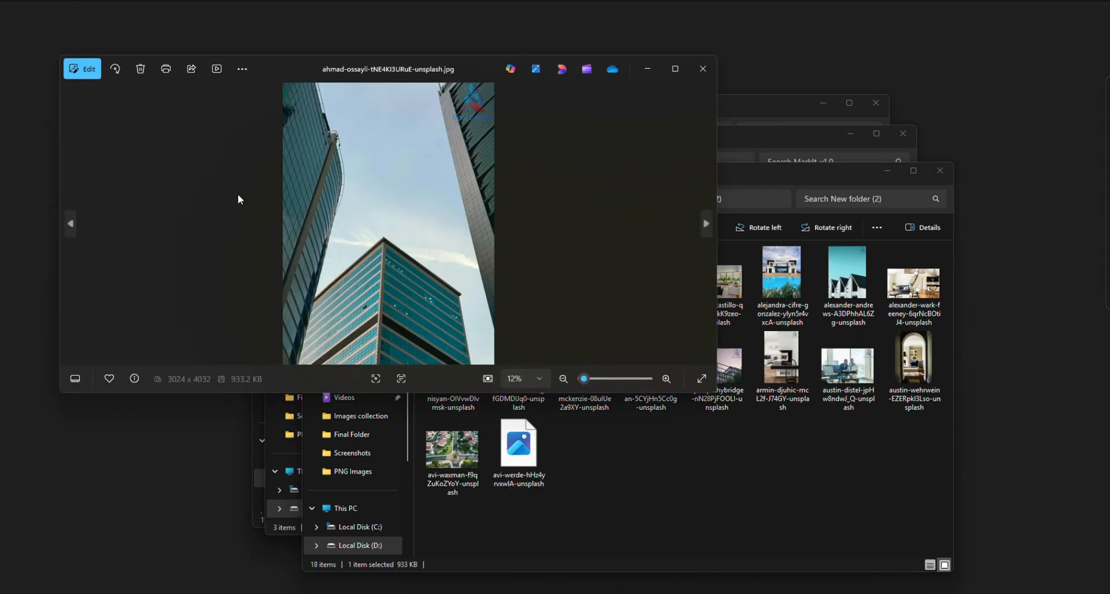
Examine the logo on the first watermarked images, from the white kitchen to the two men on a sofa, and close the viewer
click(73, 222)
click(73, 221)
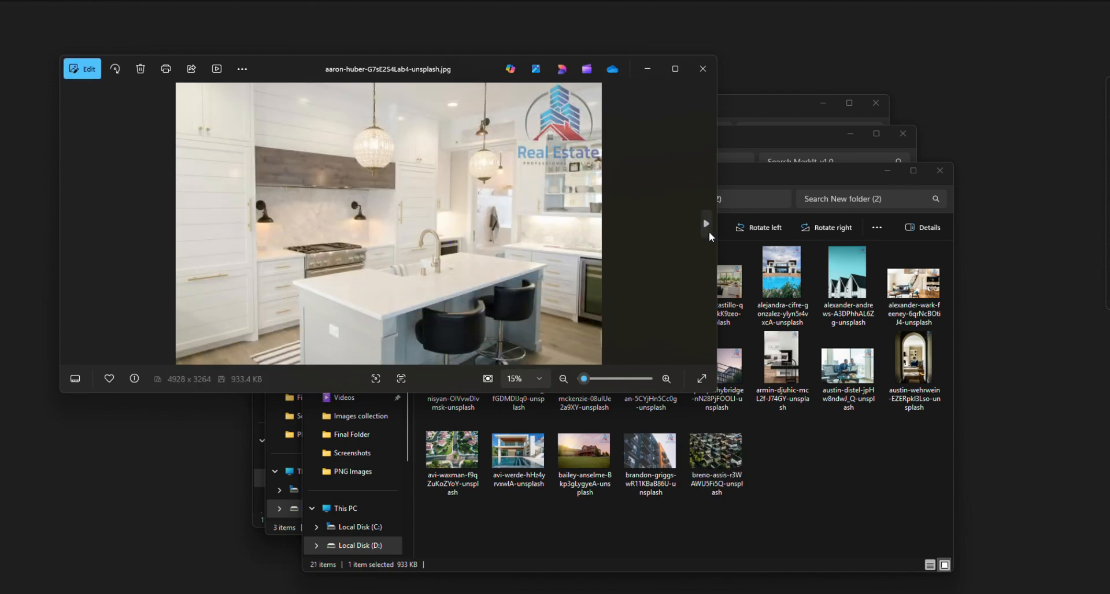
click(704, 224)
click(705, 224)
click(704, 224)
click(702, 224)
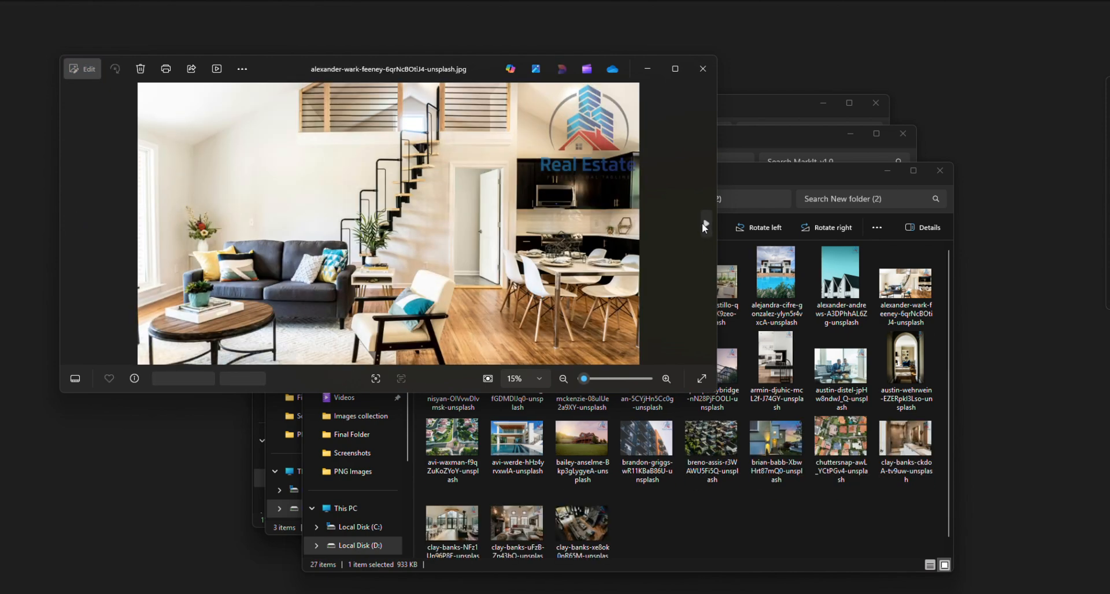
click(703, 224)
click(703, 224)
click(703, 223)
click(703, 225)
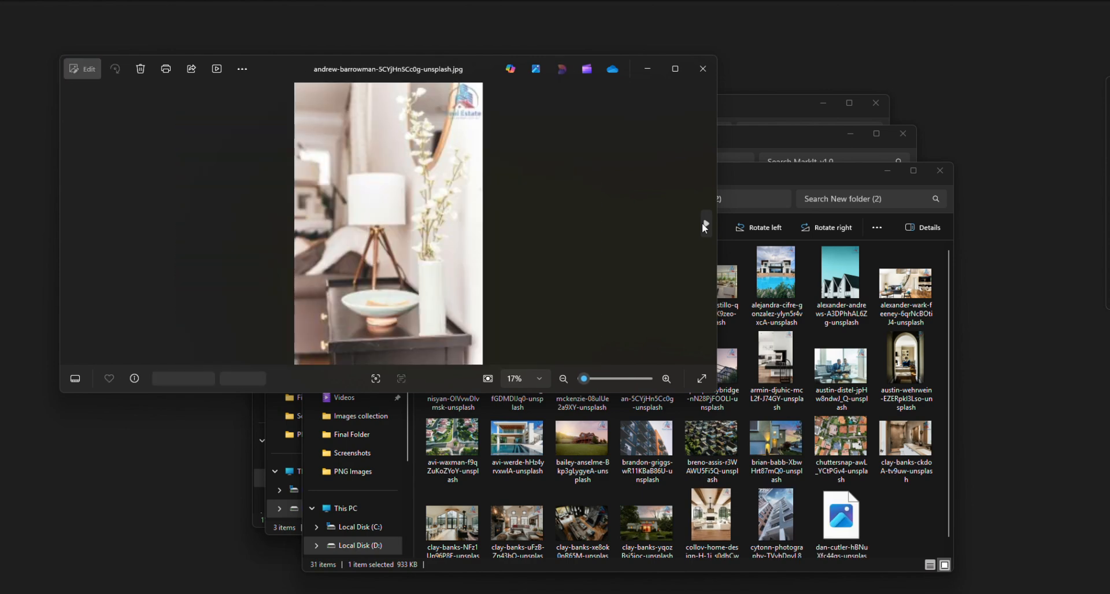
click(703, 224)
click(704, 225)
click(703, 224)
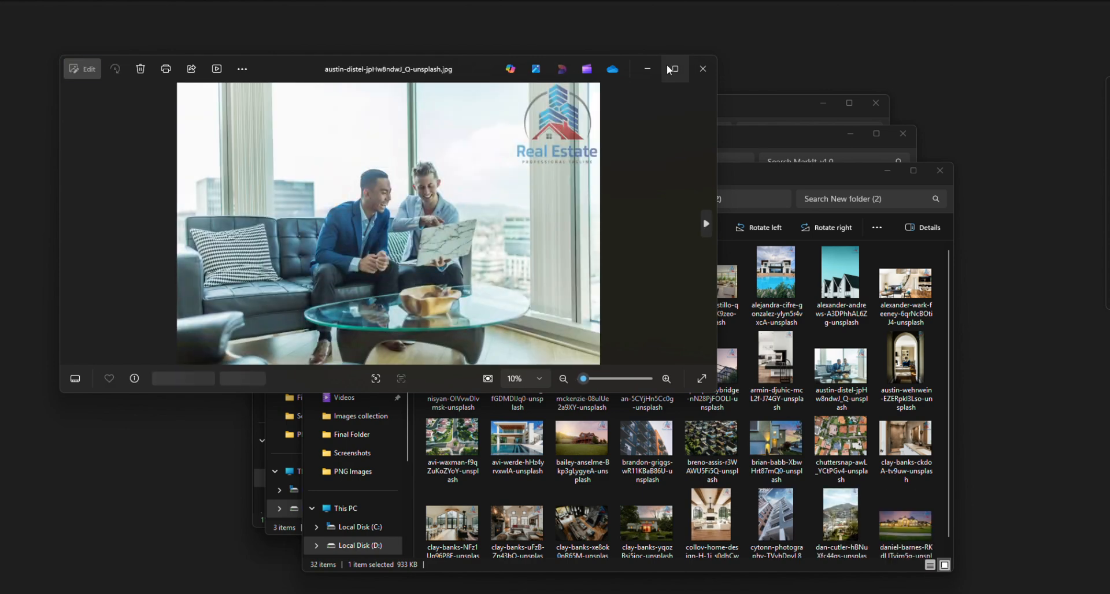
click(701, 66)
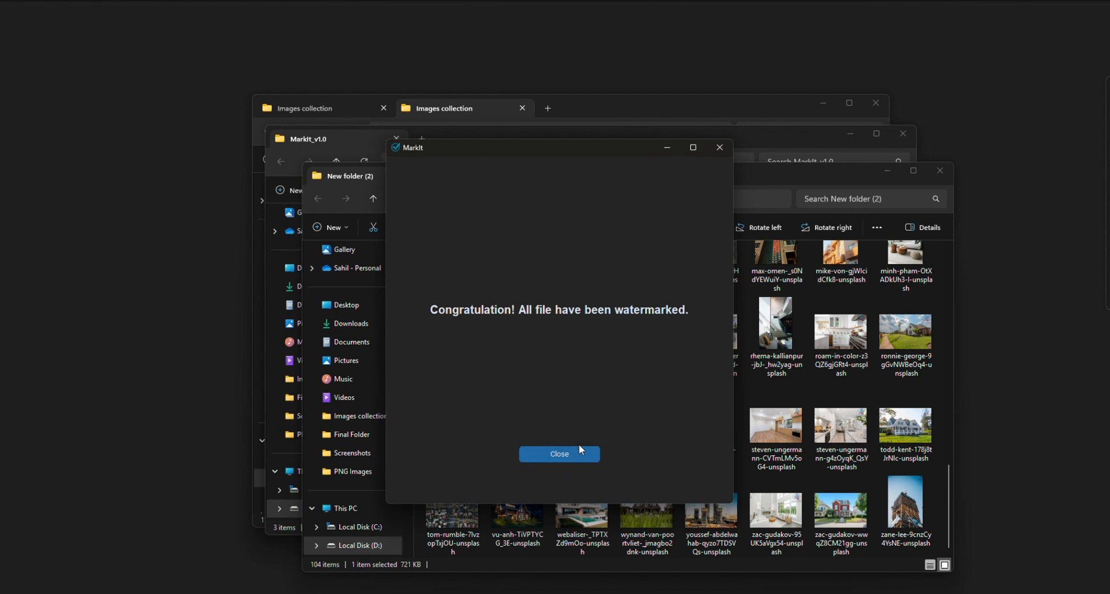
Close MarkIt's completion window and reopen the glass skyscraper photo near the start of the output folder
click(571, 460)
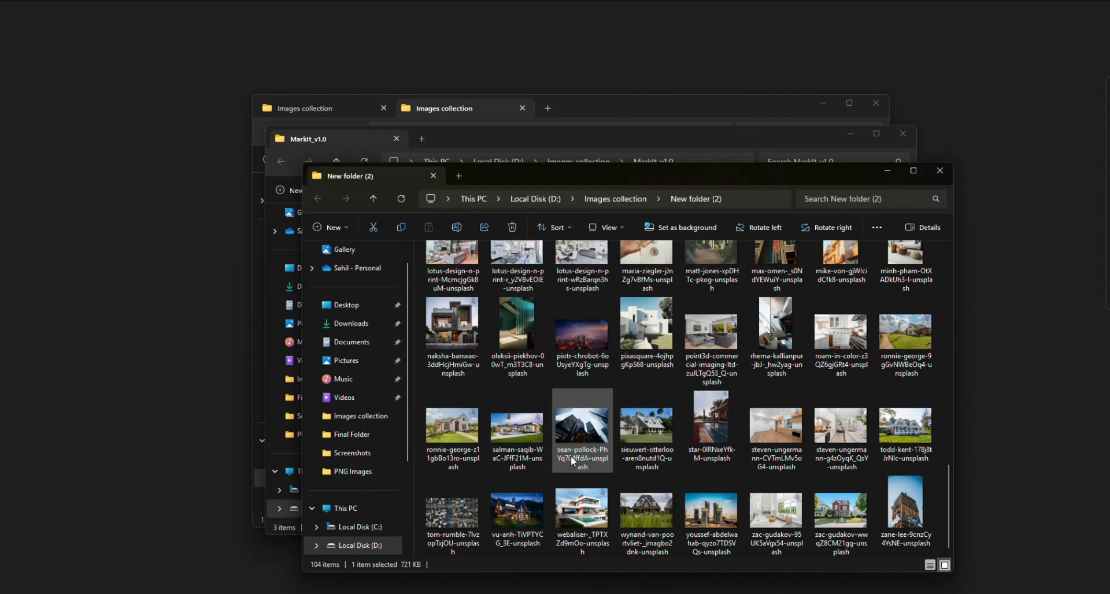
scroll(613, 401, up, 10)
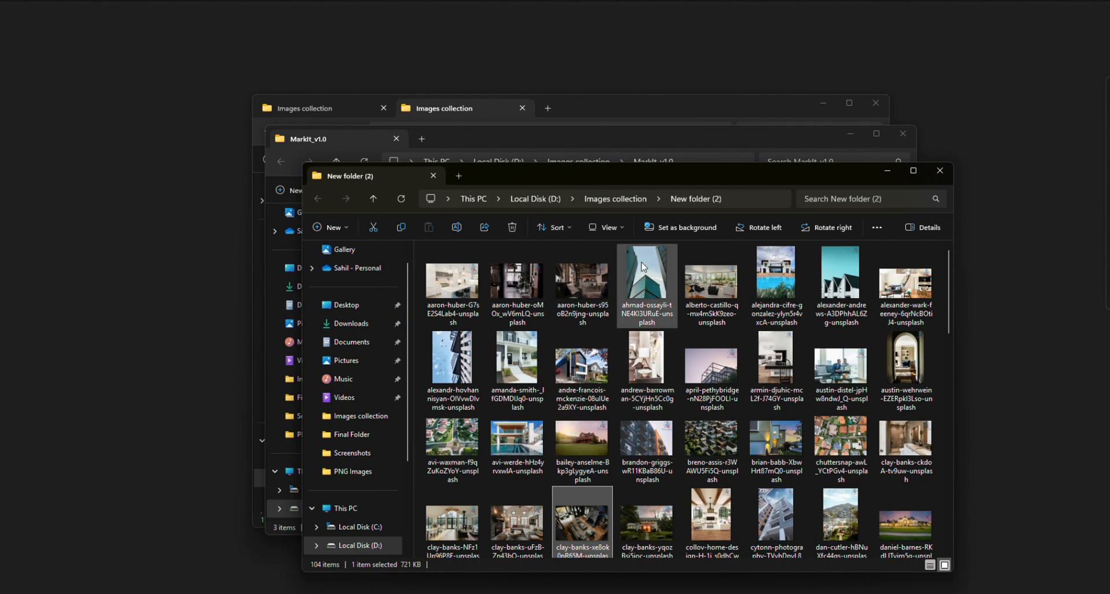
double_click(643, 270)
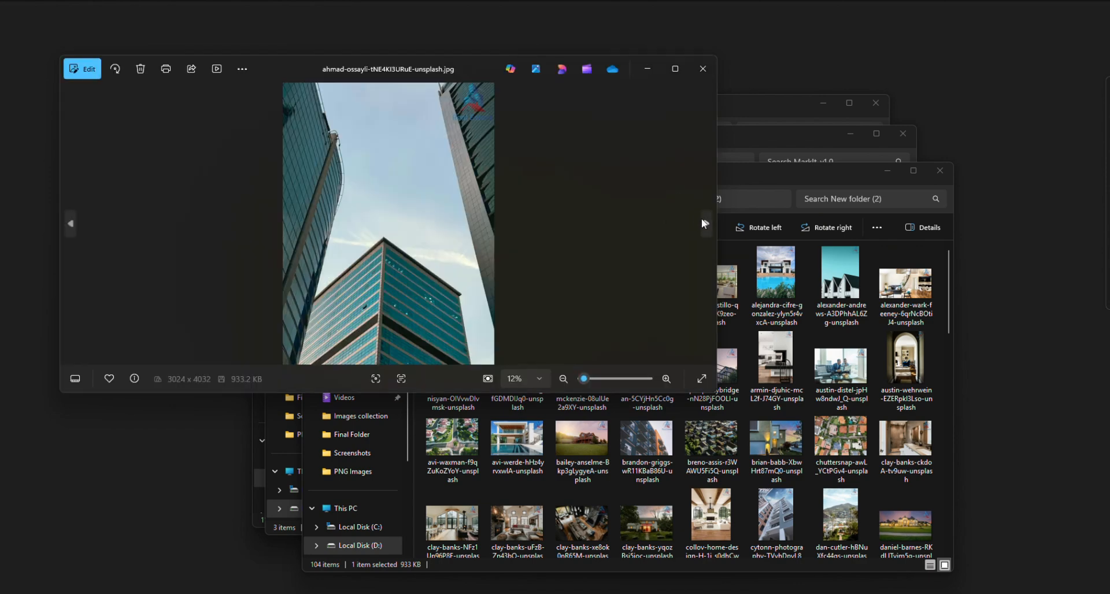
Examine the logo placement on the images following the skyscraper photo, go back to recheck a suburban house photo, and close the viewer
click(705, 223)
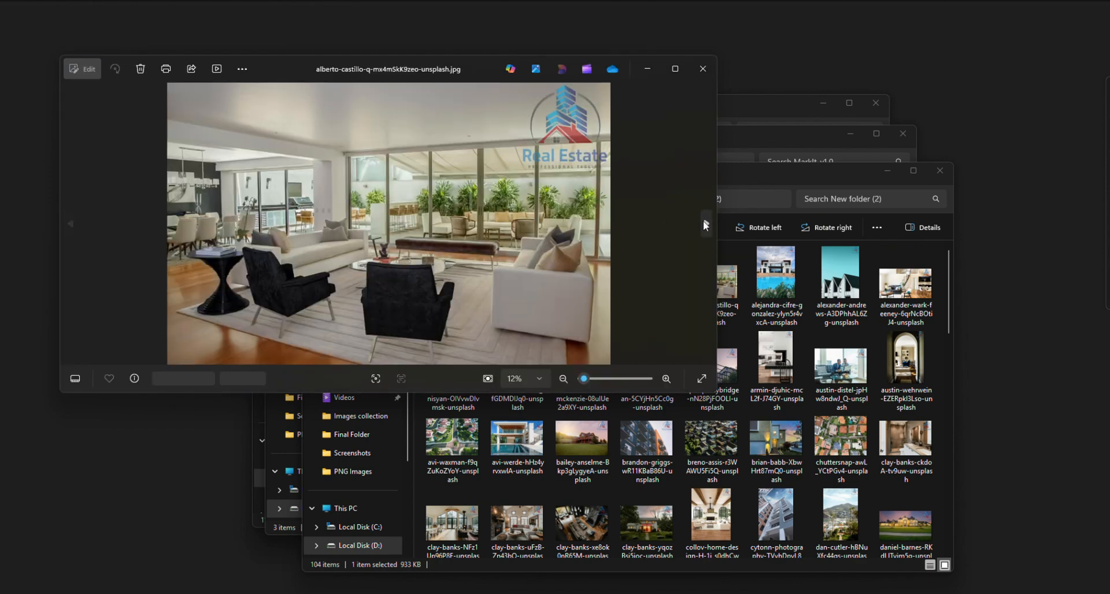
click(706, 224)
click(705, 223)
click(704, 223)
click(704, 223)
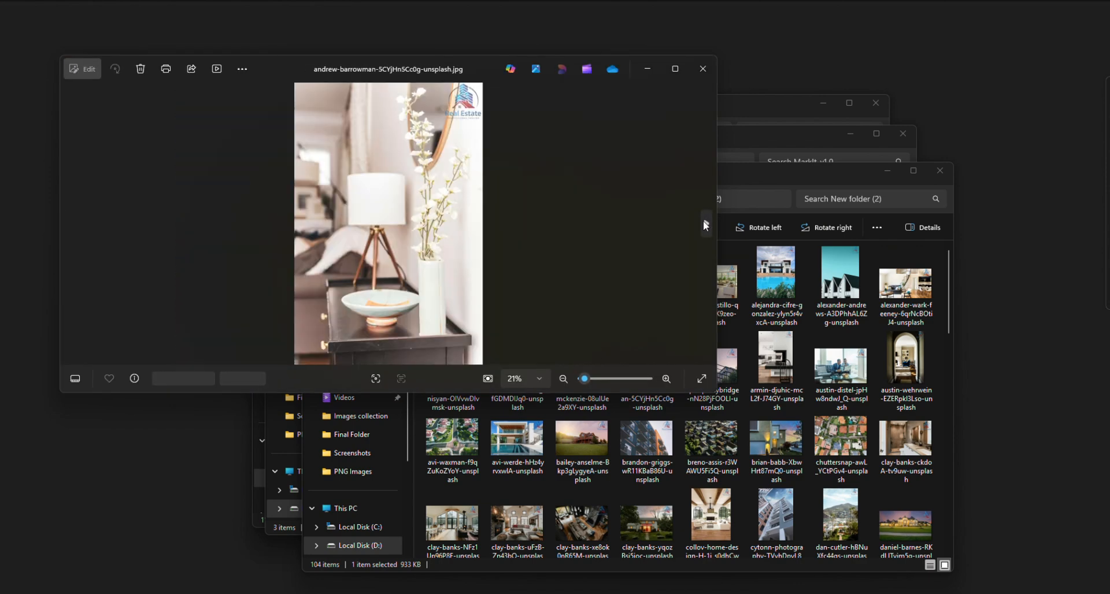
click(705, 223)
click(705, 222)
click(705, 222)
click(704, 222)
click(704, 223)
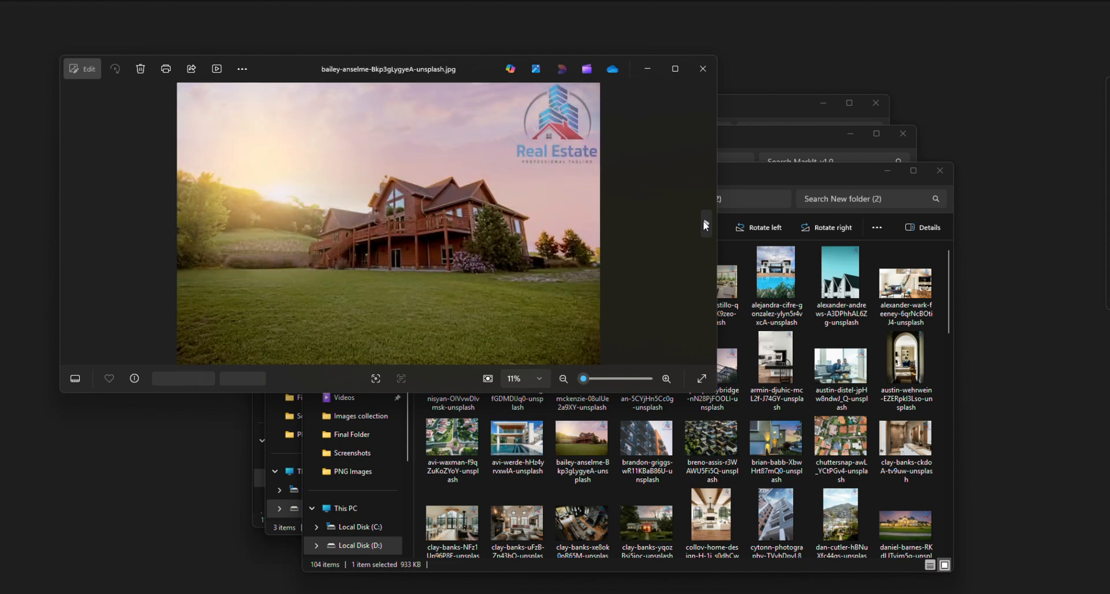
click(704, 223)
click(705, 222)
click(704, 222)
click(705, 223)
click(705, 223)
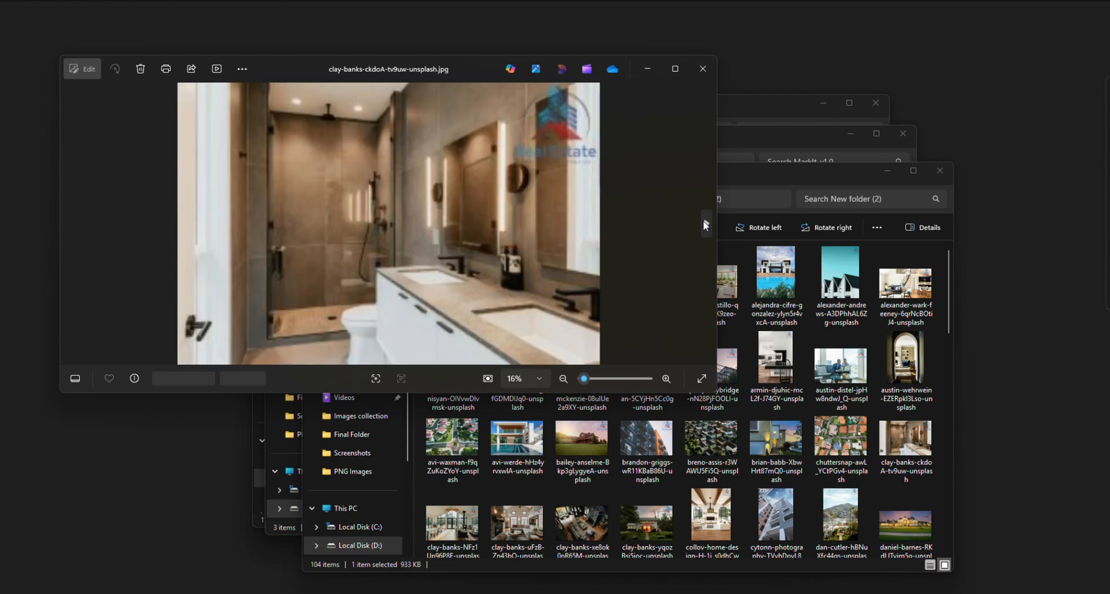
click(704, 222)
click(703, 220)
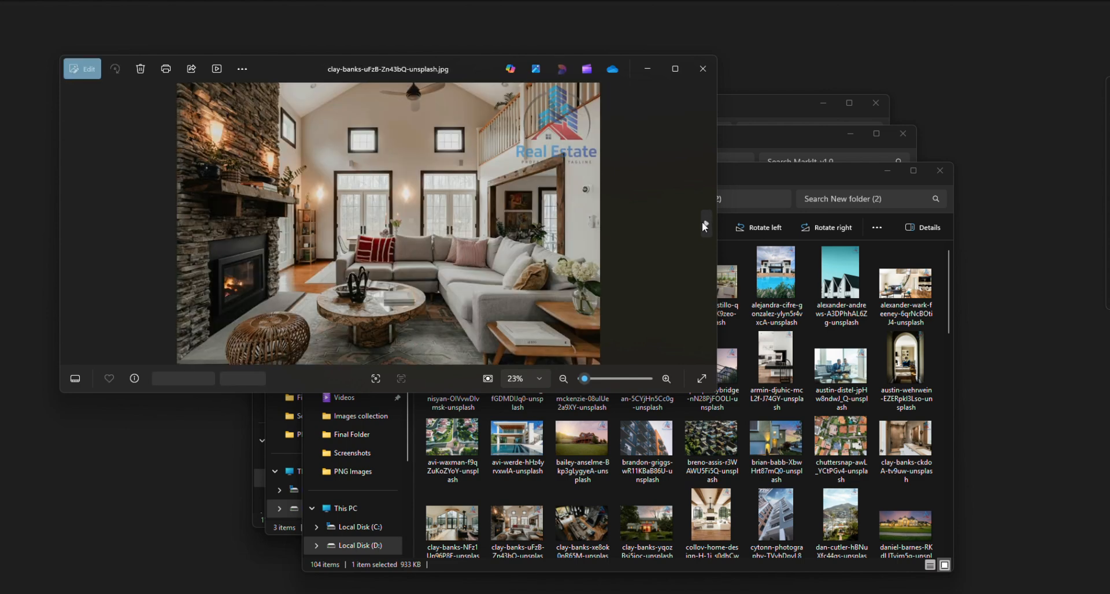
click(703, 221)
click(704, 223)
click(703, 223)
click(703, 223)
click(703, 224)
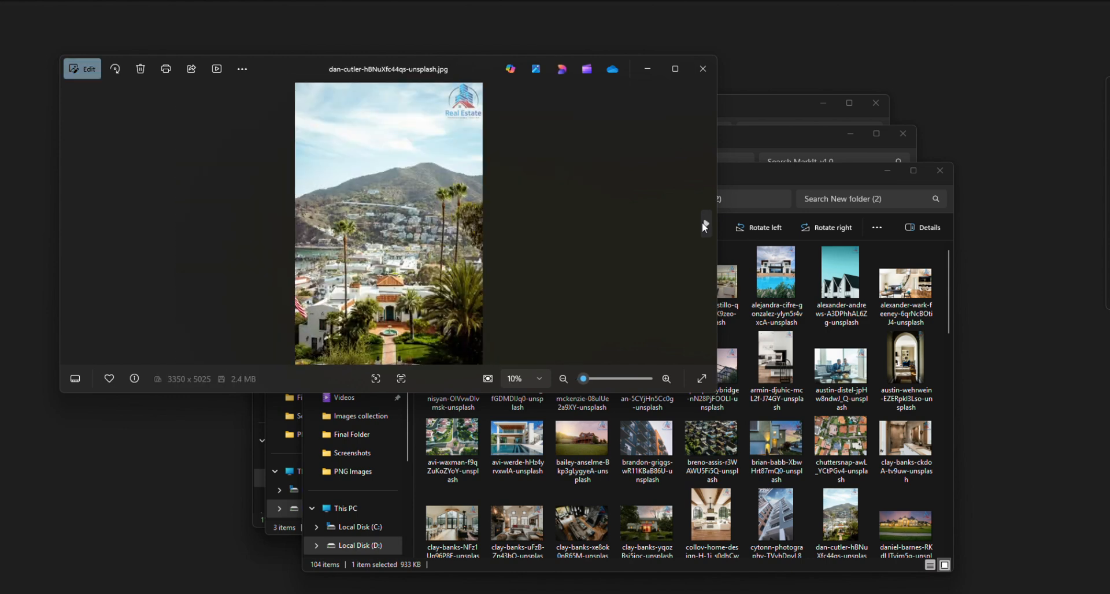
click(703, 223)
click(704, 223)
click(703, 224)
click(703, 224)
click(704, 224)
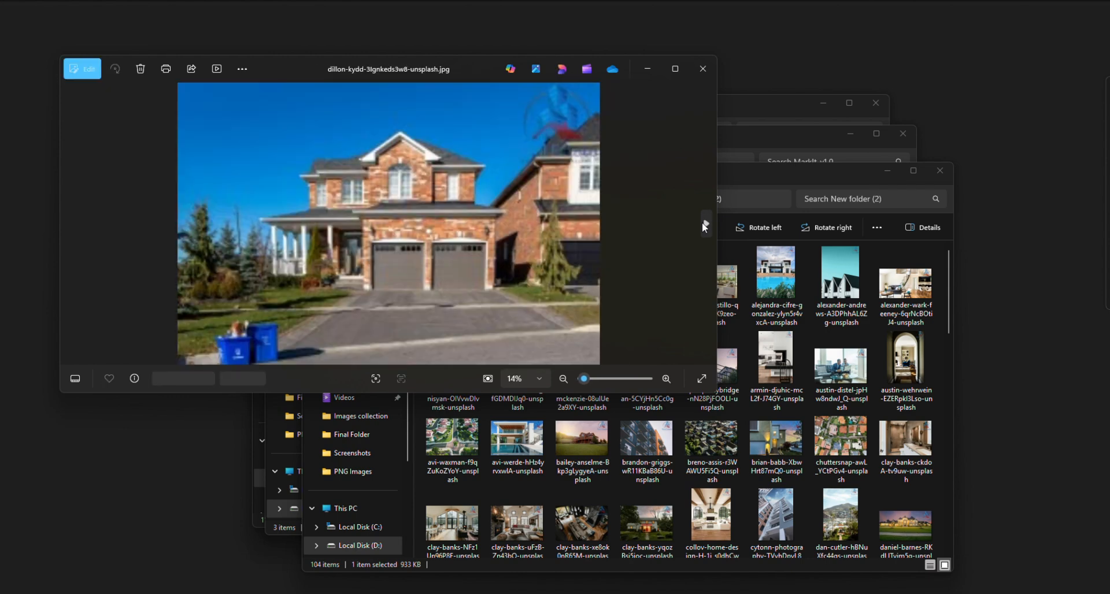
click(703, 225)
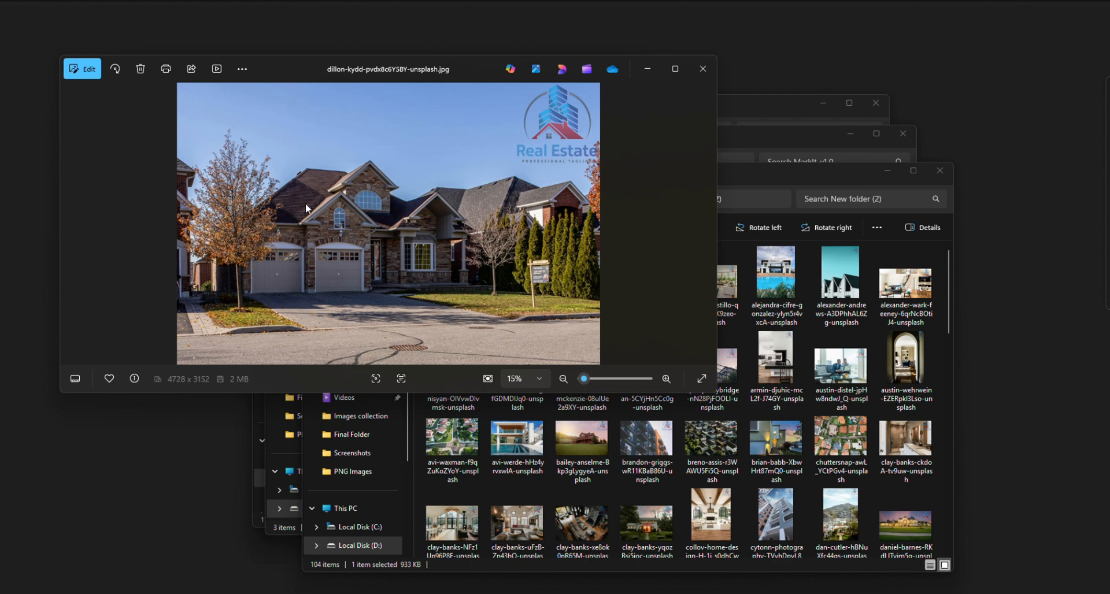
click(71, 223)
click(70, 221)
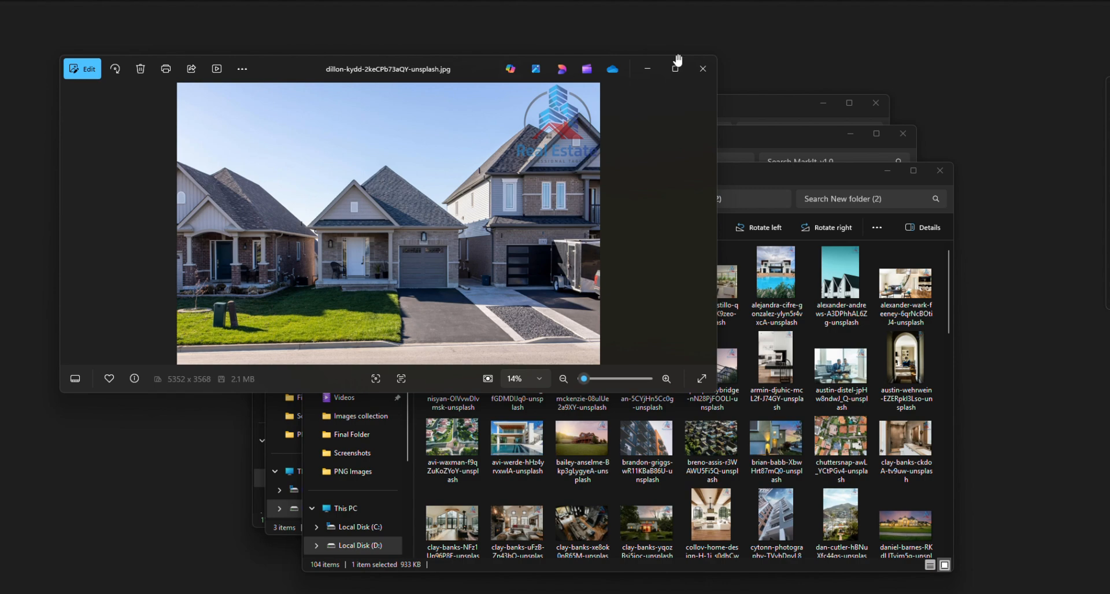
click(703, 69)
Look through the thumbnails of all watermarked images in New folder (2), down to the end of the folder
scroll(687, 426, down, 10)
scroll(682, 405, up, 10)
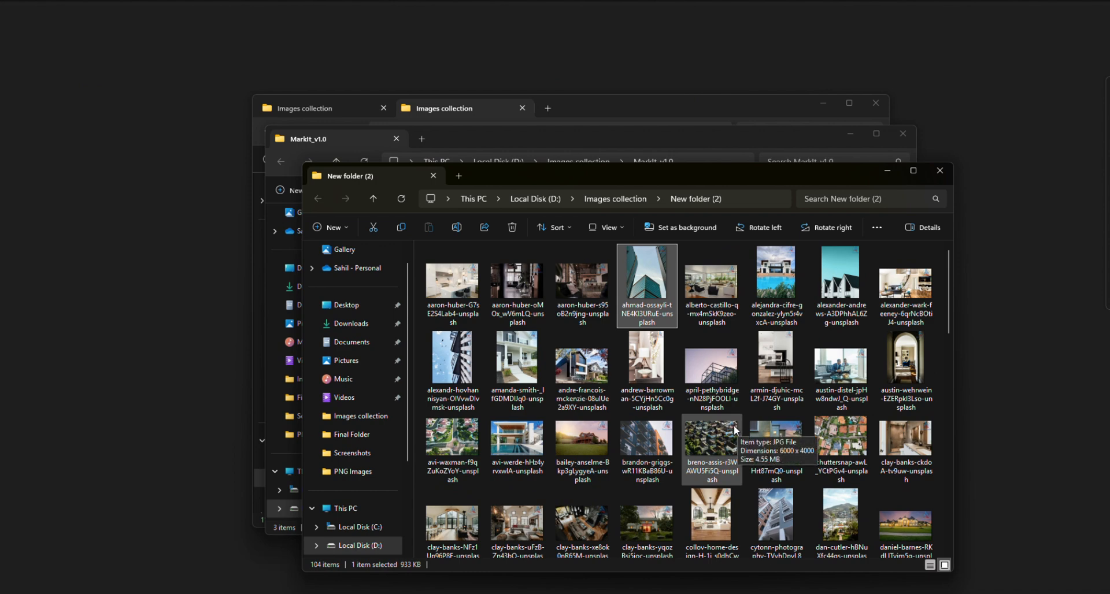
scroll(730, 419, down, 2)
scroll(730, 420, down, 3)
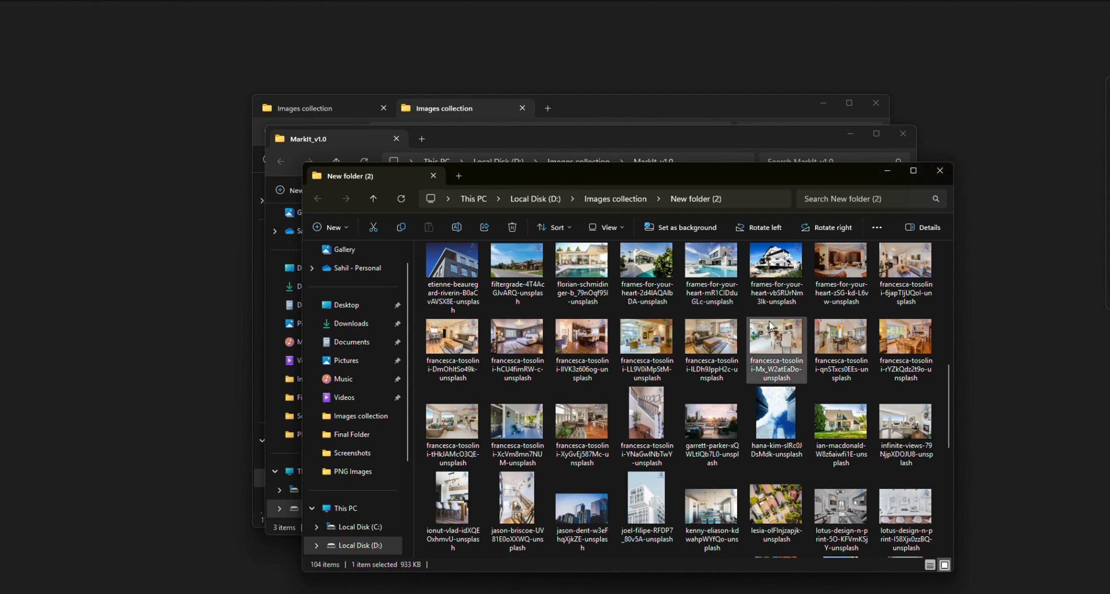
scroll(724, 381, down, 4)
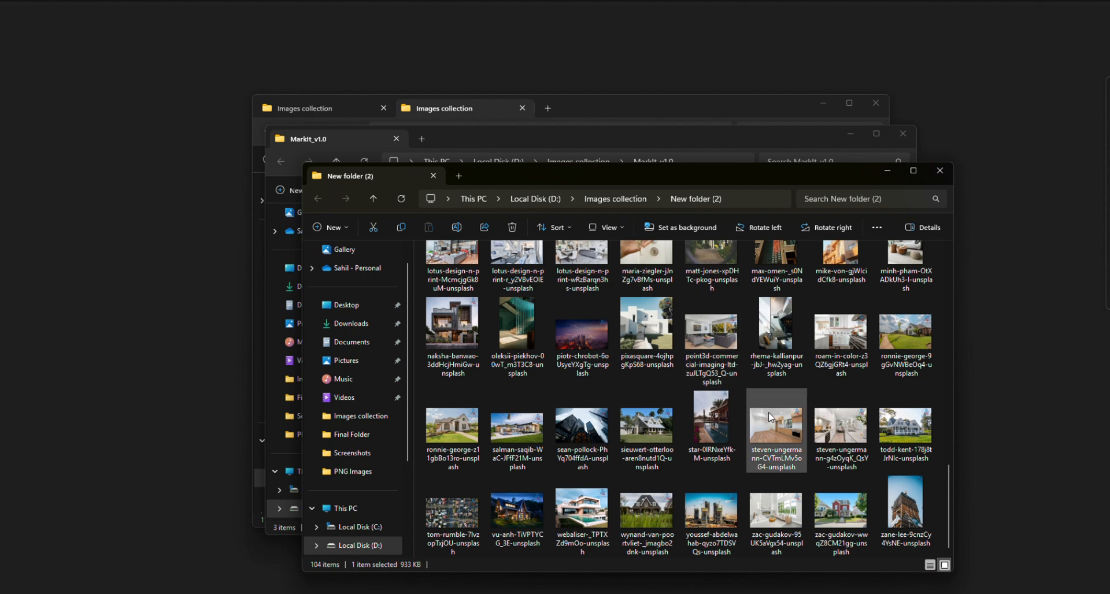